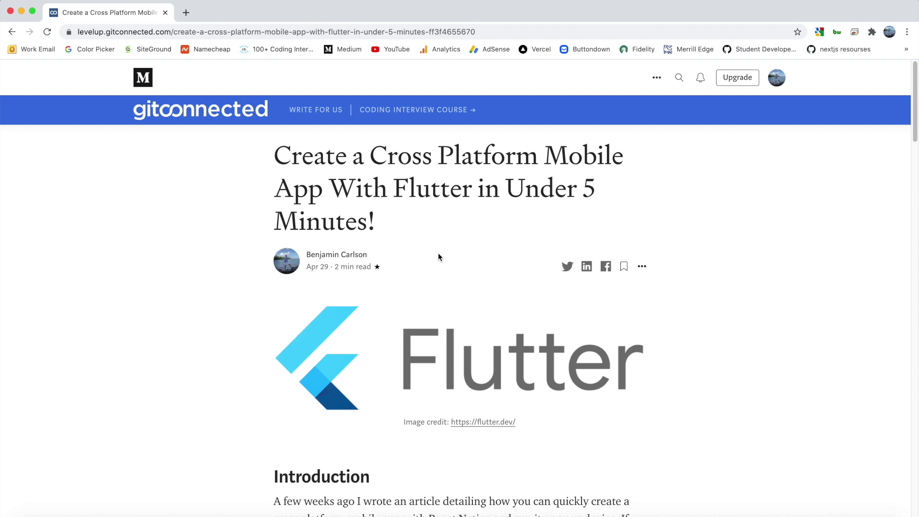
Open the article's Flutter website link from the "What Is Flutter?" section in a new tab and switch to it
left_click_drag(275, 156, 577, 218)
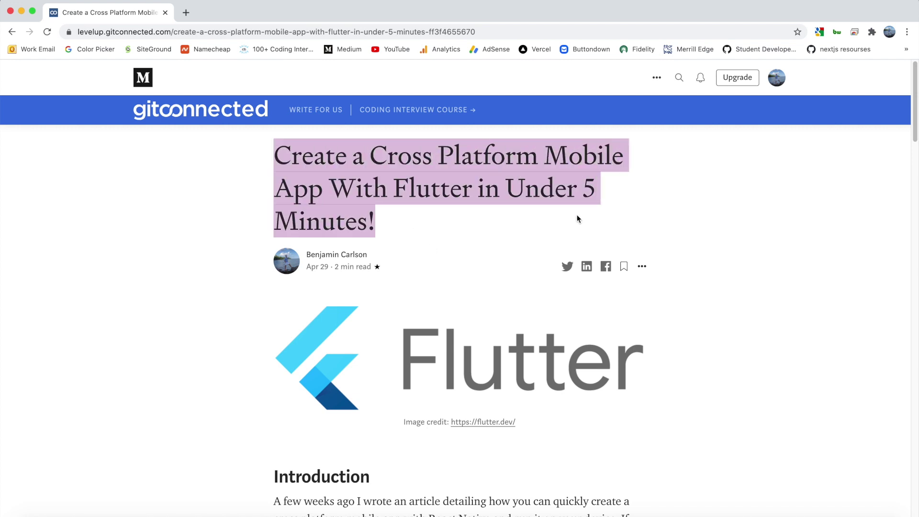
left_click(523, 227)
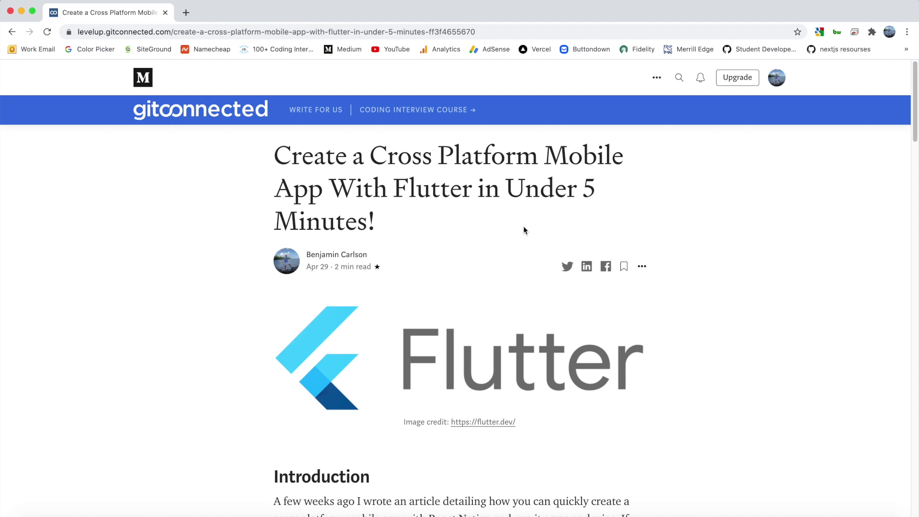
scroll(524, 230, "down", 8)
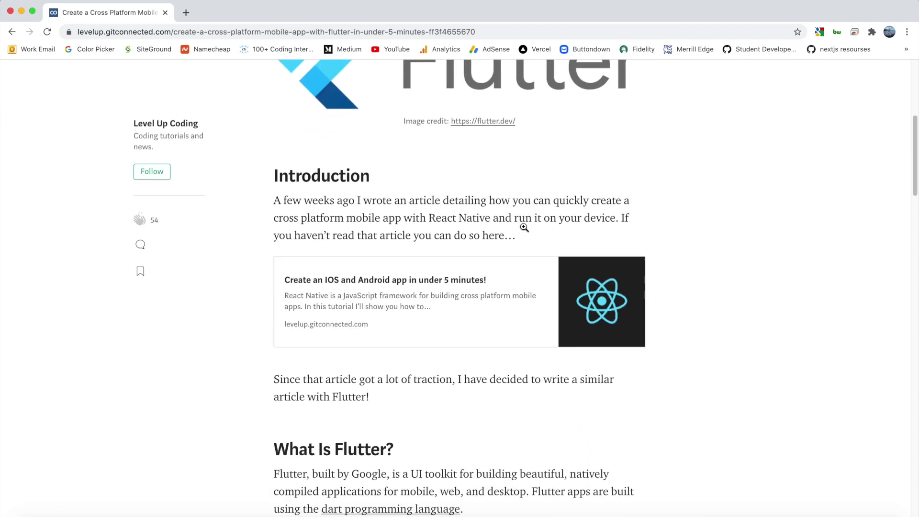
scroll(524, 230, "down", 5)
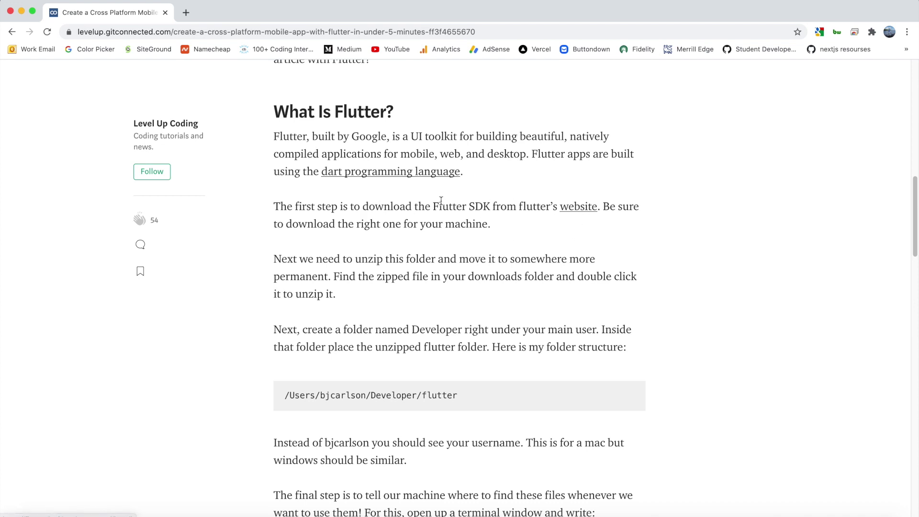
right_click(581, 207)
left_click(248, 90)
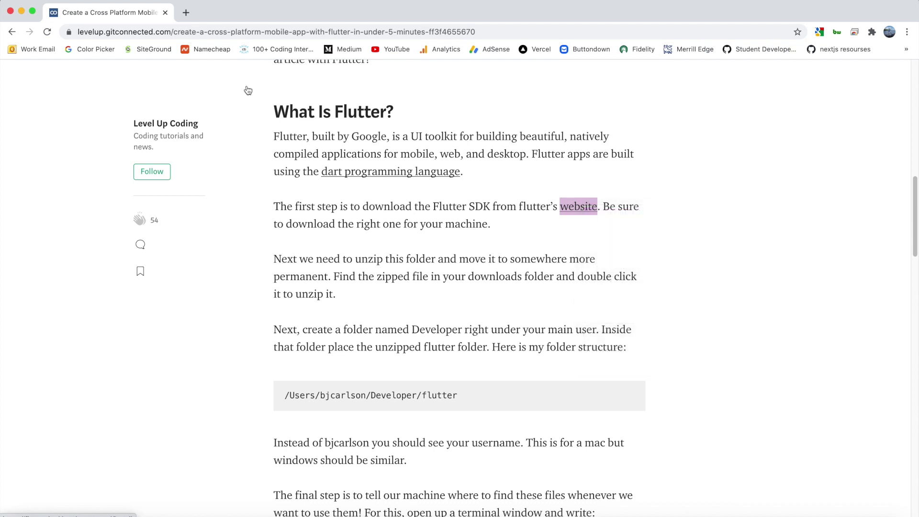
left_click(221, 13)
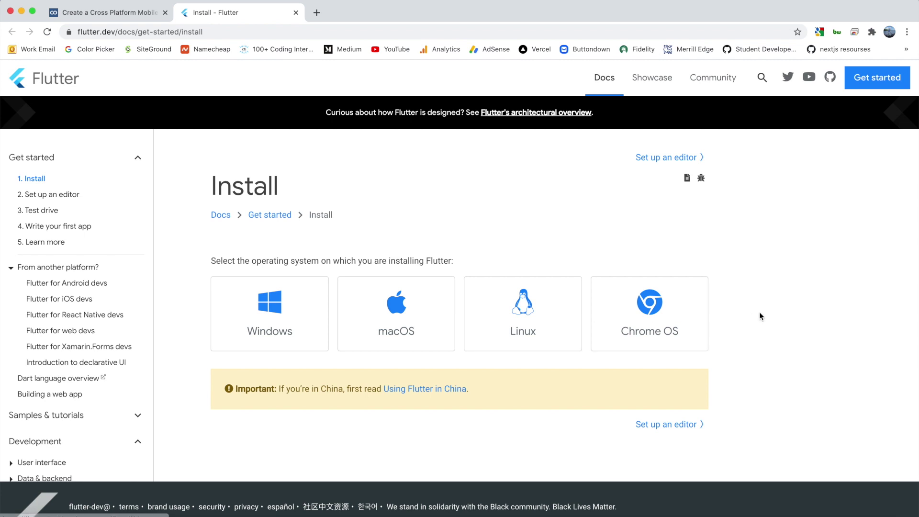
Open the macOS install guide and download the SDK bundle flutter_macos_1.20.3-stable.zip
left_click(382, 307)
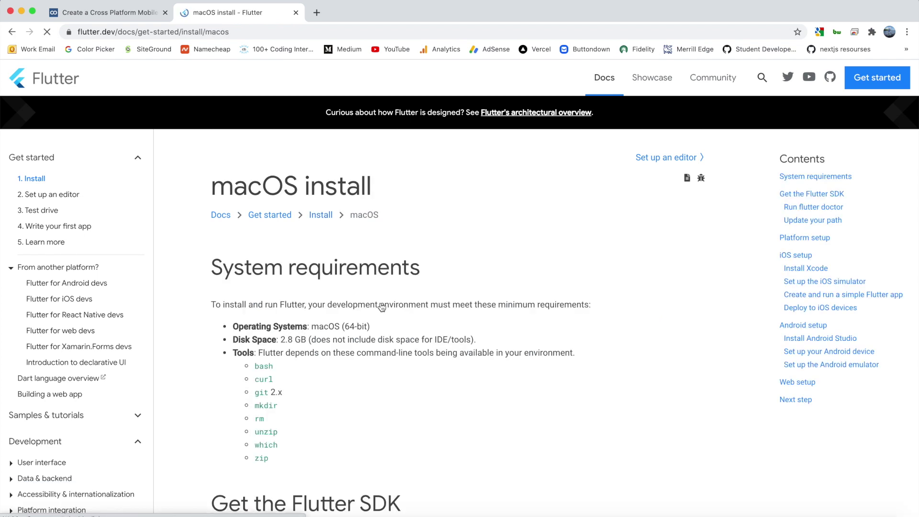
scroll(350, 288, "down", 6)
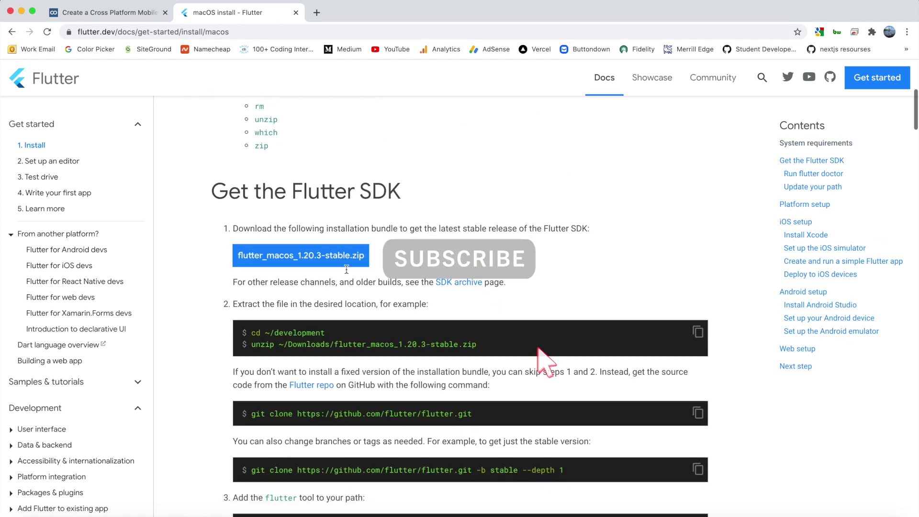
left_click(283, 258)
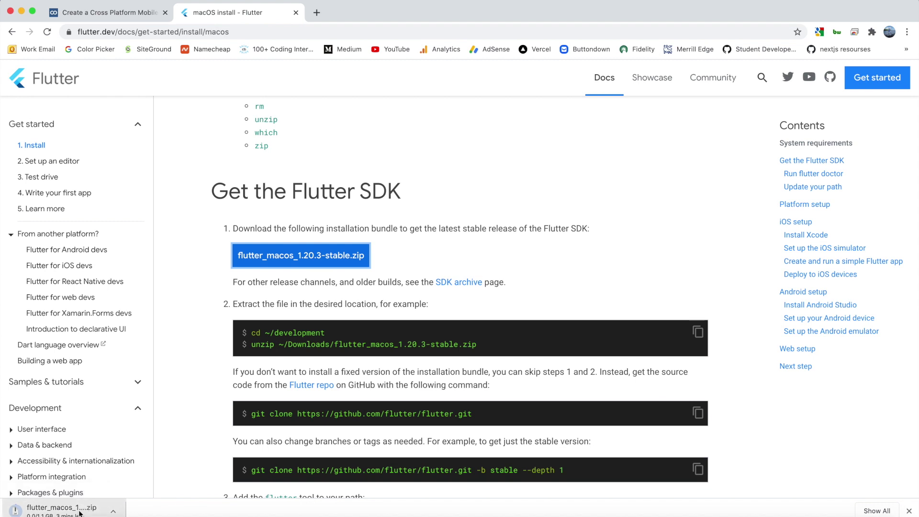
Reveal the downloading Flutter archive in Finder, check it in Downloads, and return to the browser
left_click(114, 511)
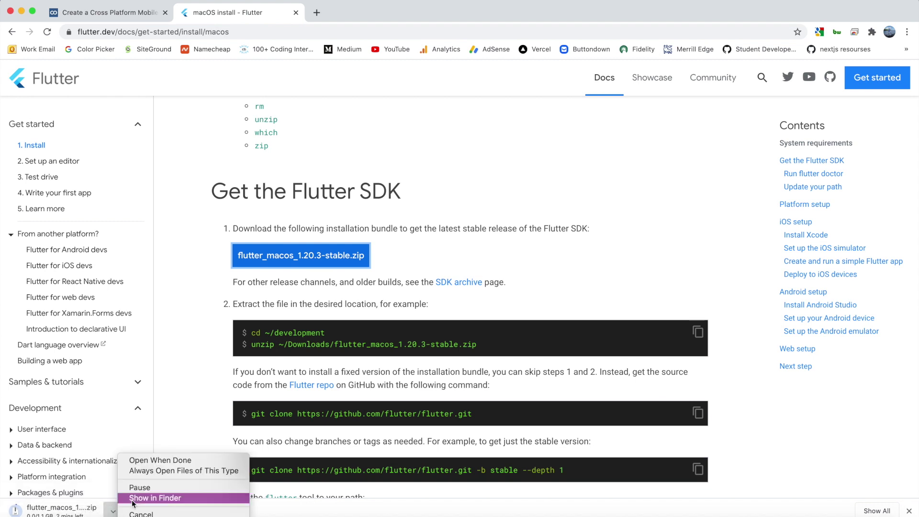
left_click(149, 498)
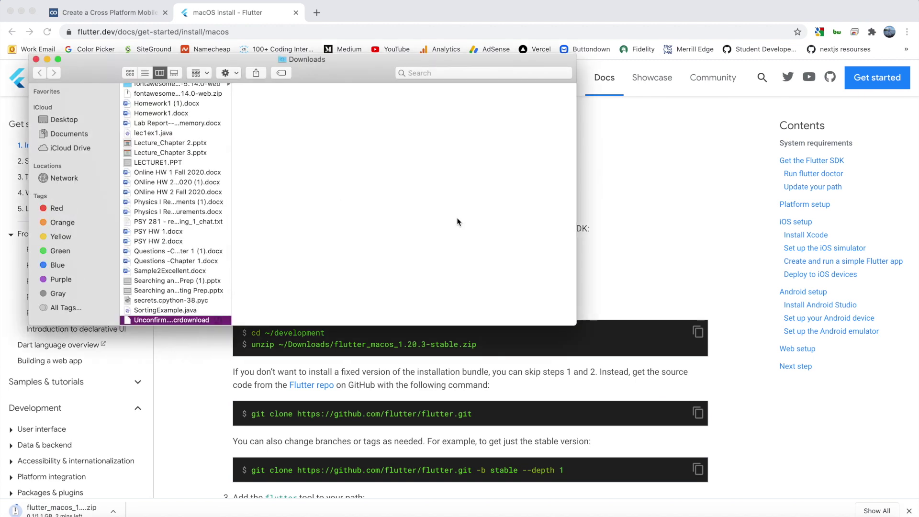
scroll(175, 276, "down", 5)
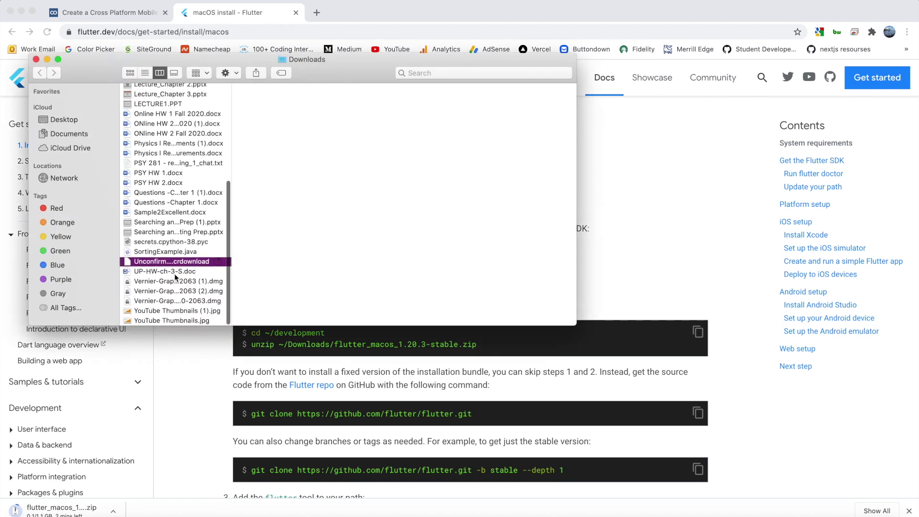
key("super+Tab")
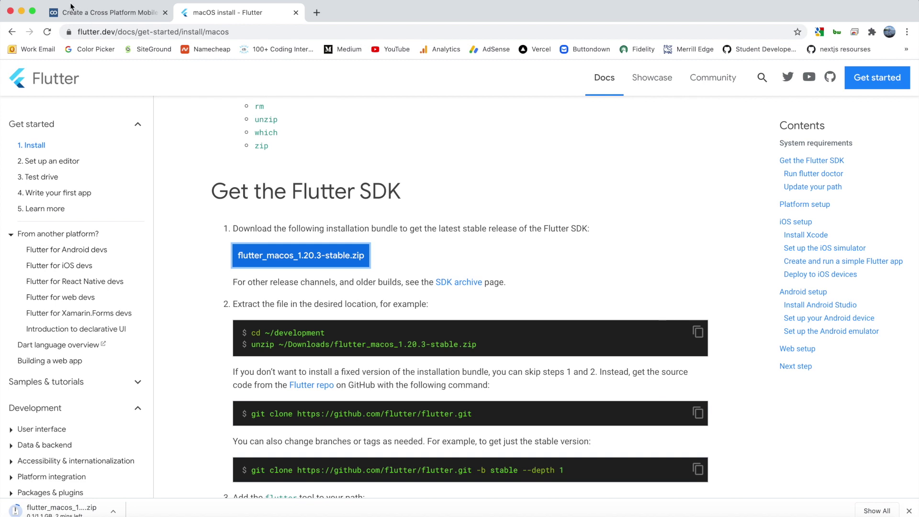
Return to the Flutter article and review the Developer/flutter folder structure it recommends
left_click(82, 13)
scroll(451, 281, "down", 1)
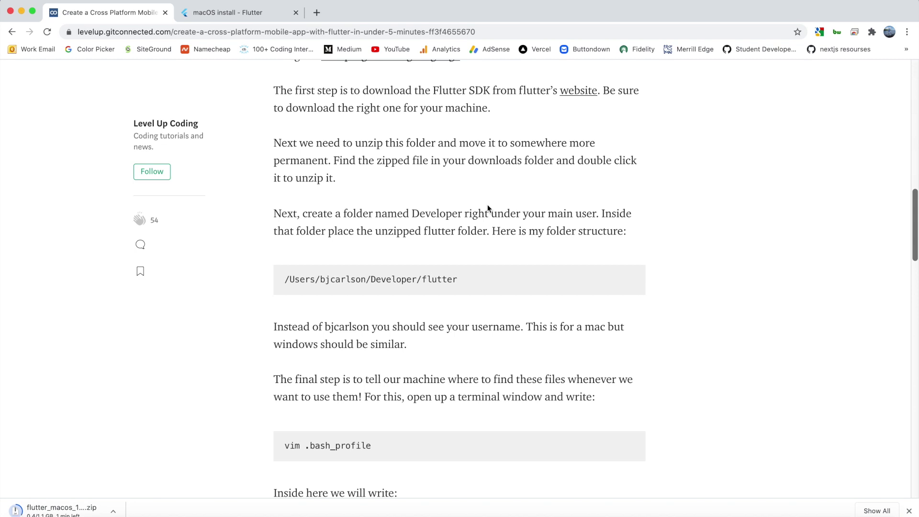
double_click(437, 280)
left_click(464, 283)
Switch to Finder and open a second window showing the home folder's contents beside the Downloads window
key("super+space")
type("fi")
key("Return")
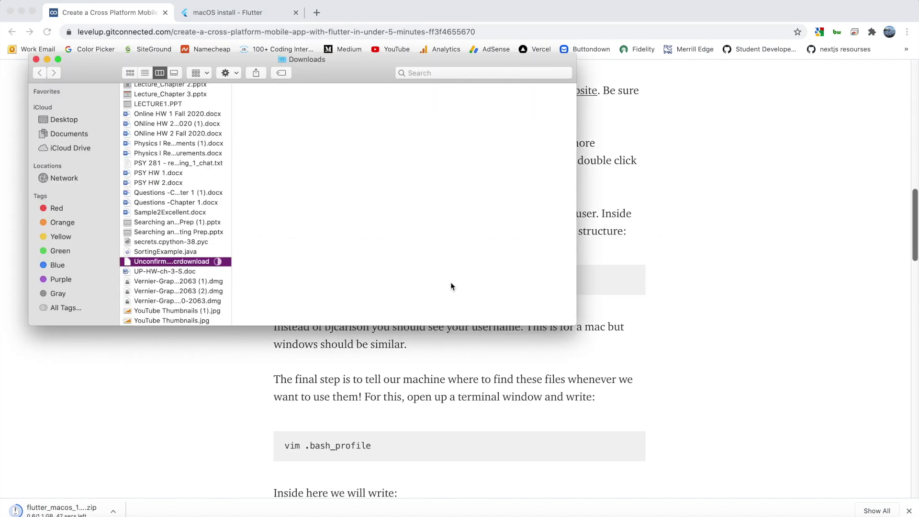
left_click(74, 3)
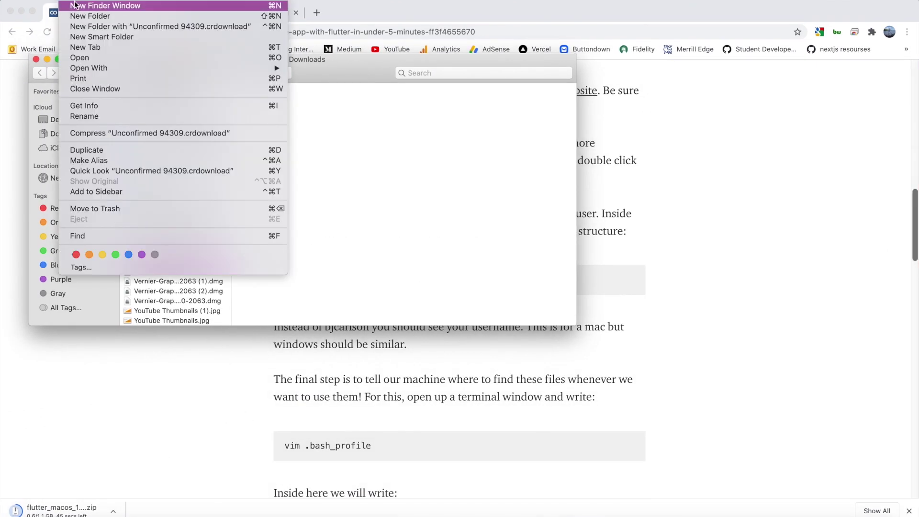
left_click(74, 5)
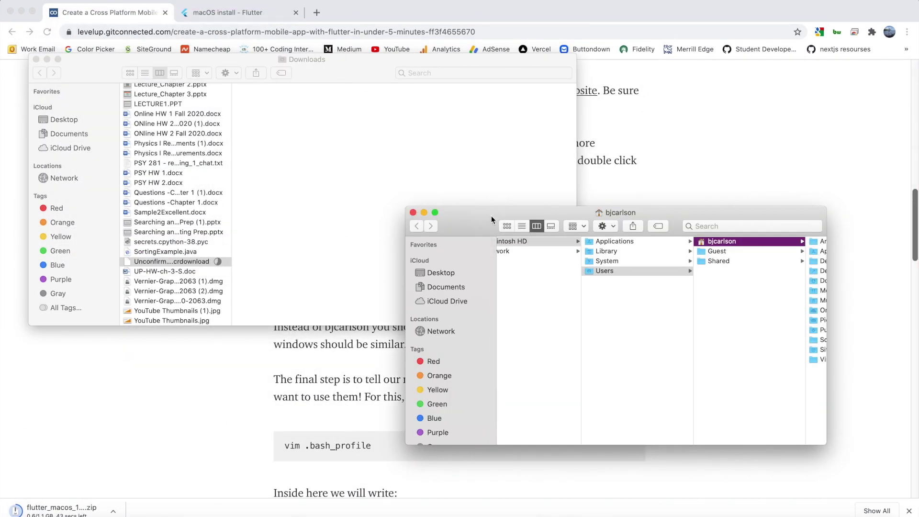
left_click_drag(491, 219, 355, 181)
scroll(525, 240, "right", 3)
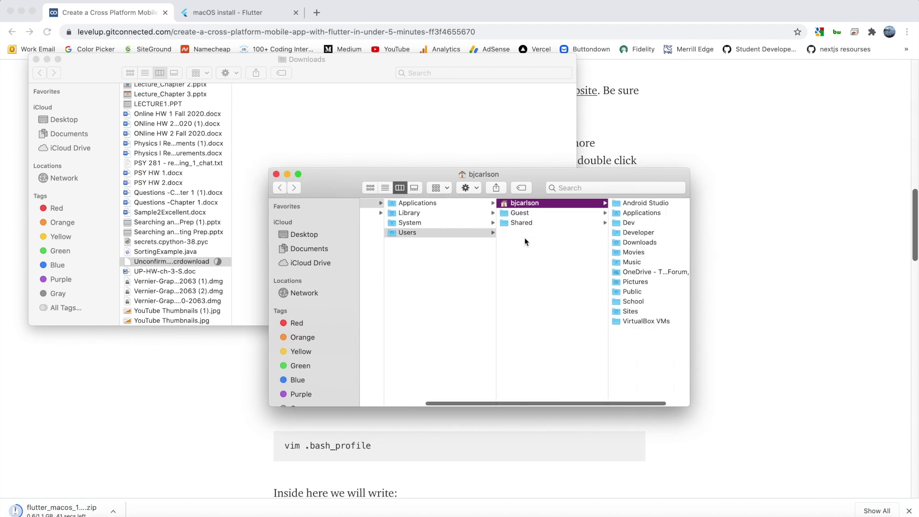
Browse the home folder's Dev and Developer folders, viewing the flutter folder inside each
left_click(607, 223)
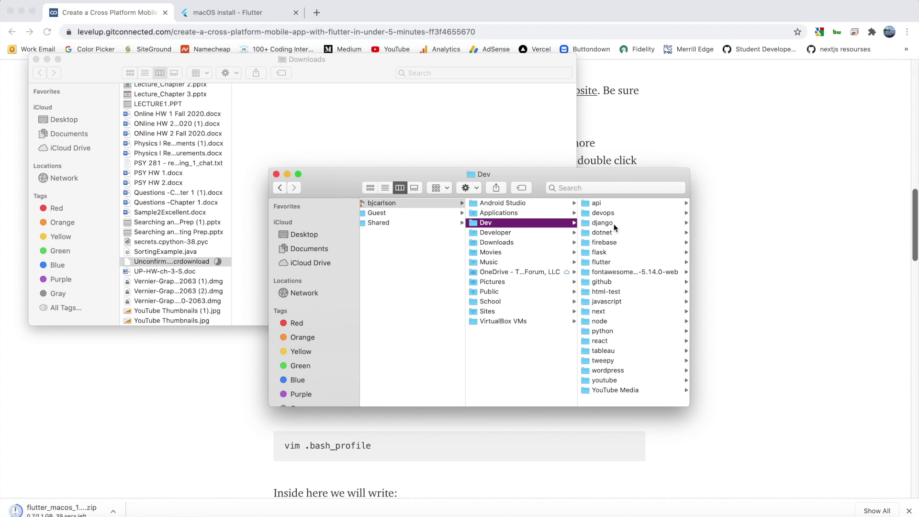
left_click(608, 262)
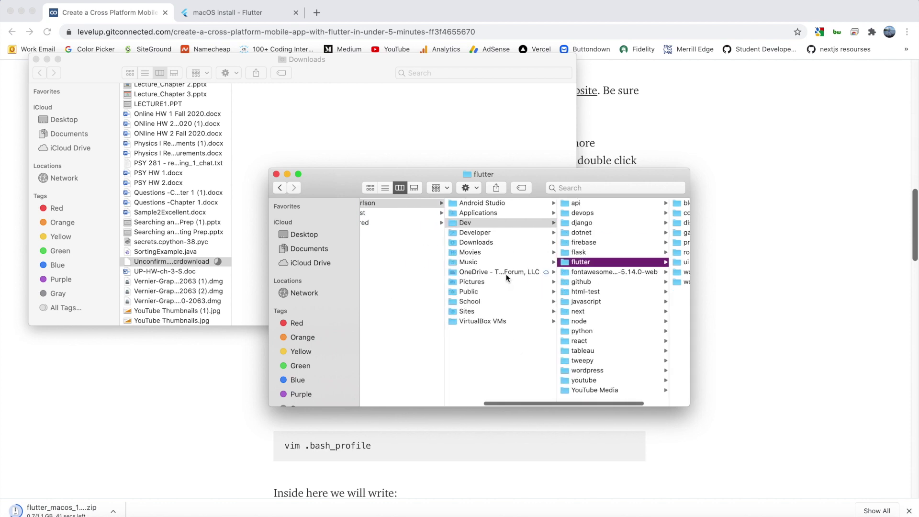
key("Left")
key("Left")
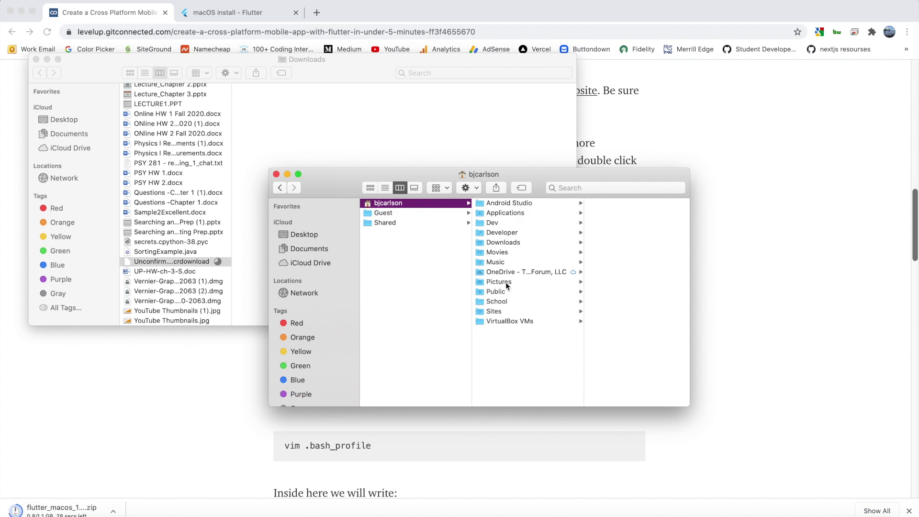
left_click(509, 234)
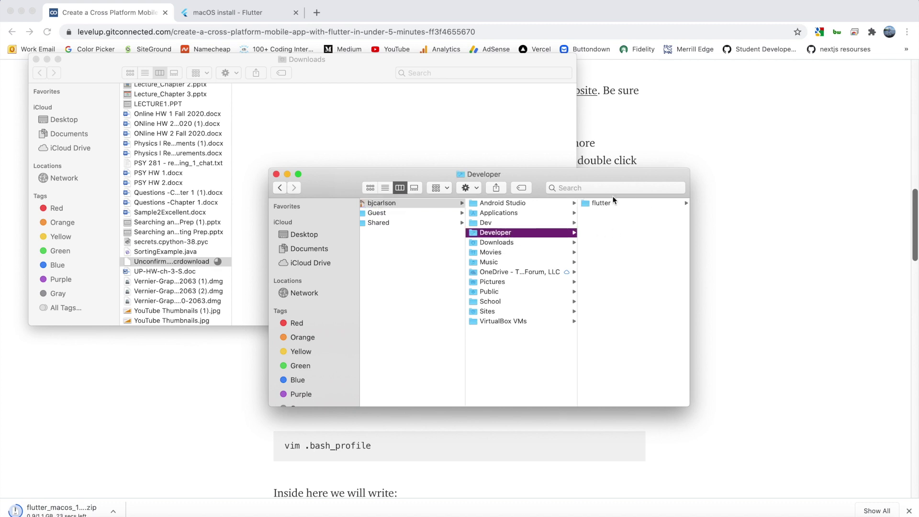
left_click(599, 203)
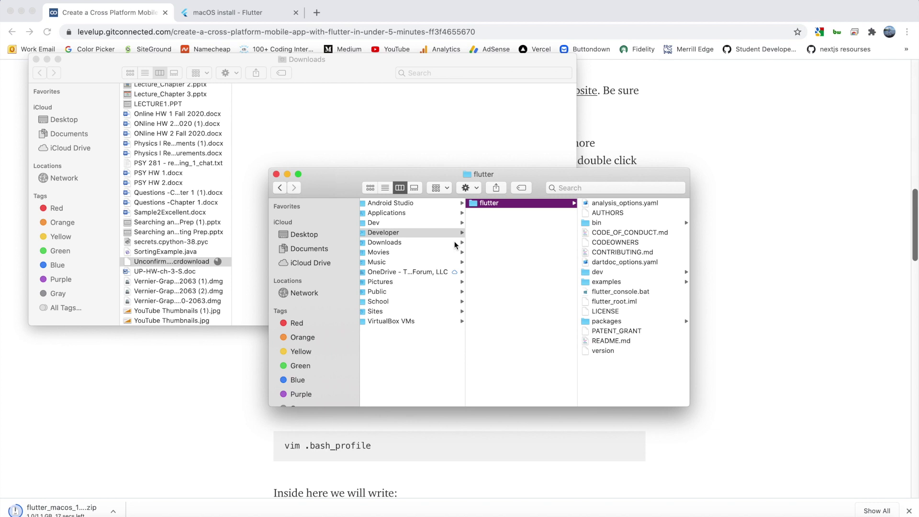
Copy flutter_macos_1.20.3-stable.zip from the Downloads folder
left_click(201, 263)
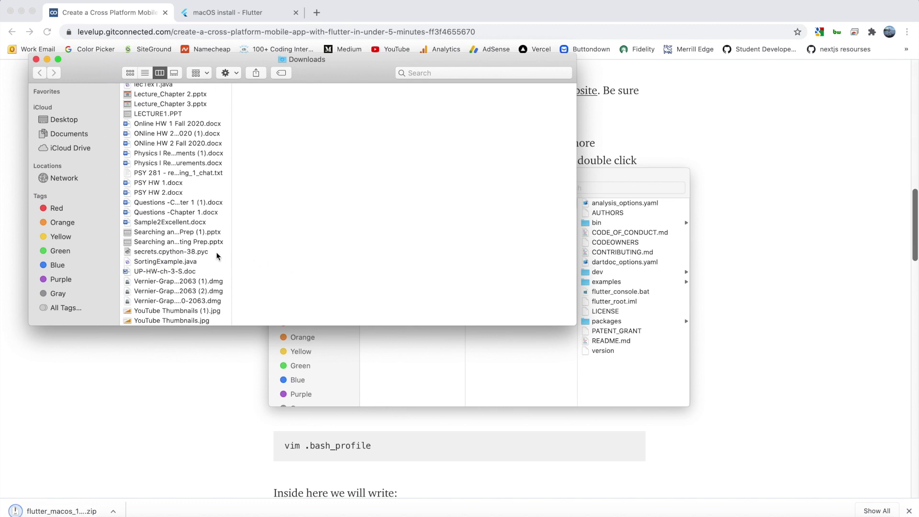
scroll(169, 212, "up", 5)
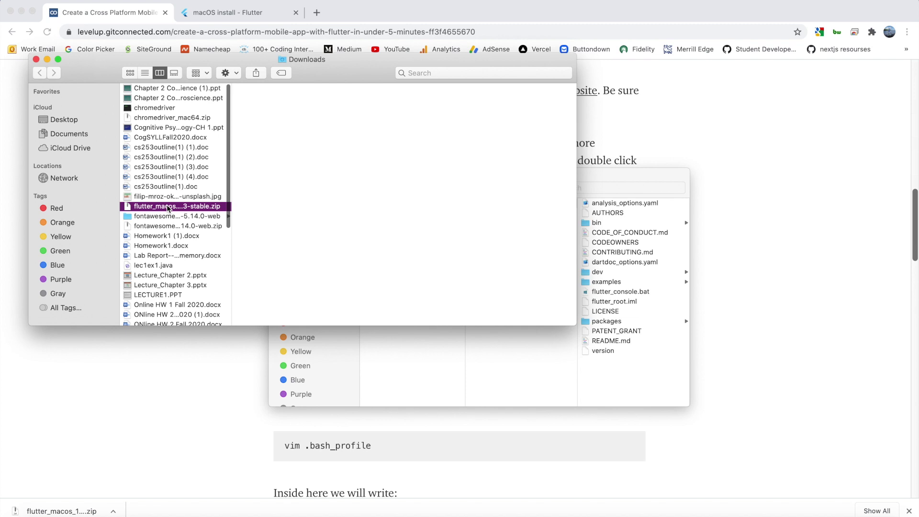
right_click(168, 208)
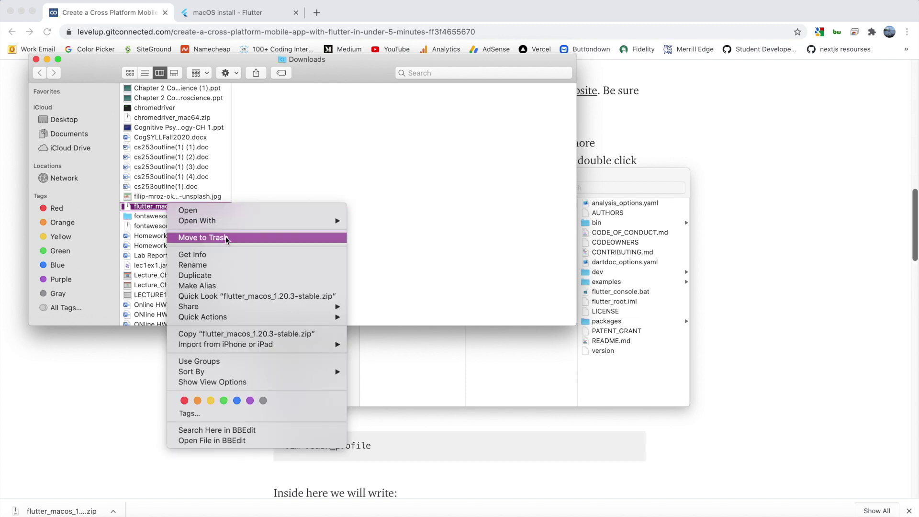
left_click(240, 333)
Paste the copied Flutter archive into the Developer folder under the home folder
left_click(556, 359)
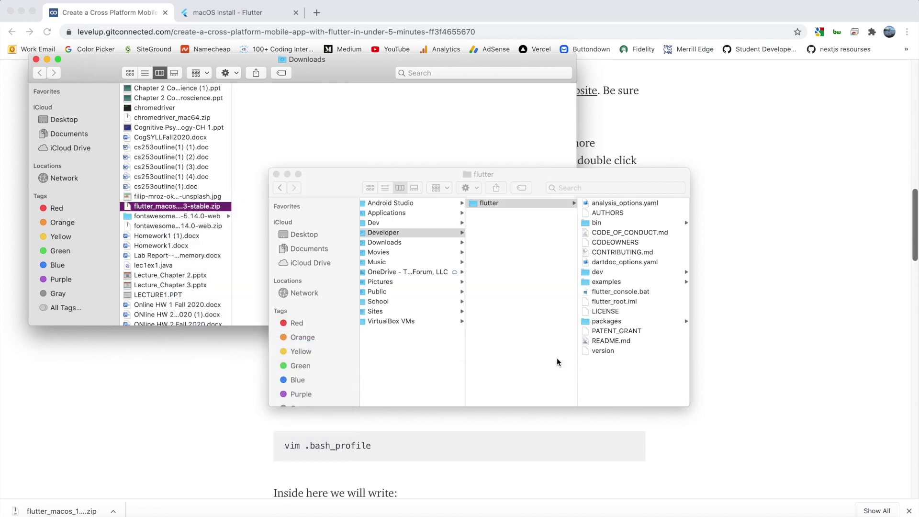
left_click(432, 232)
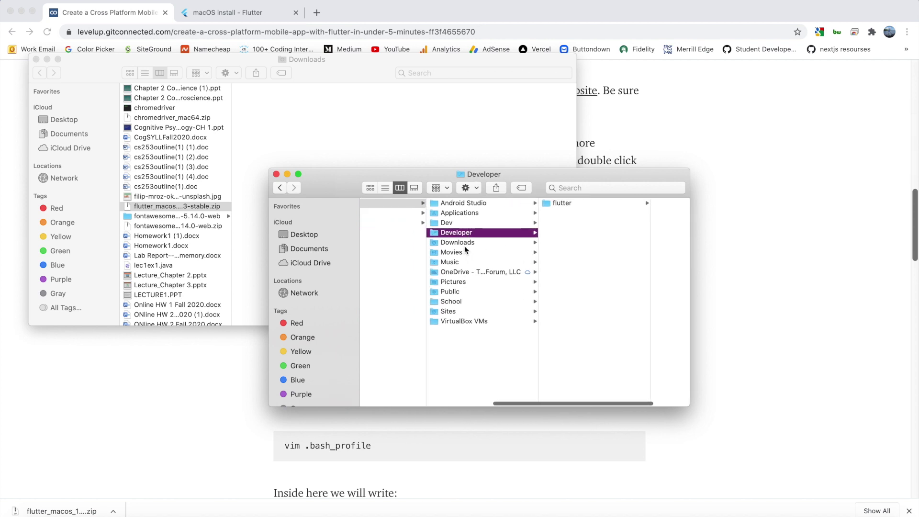
left_click(467, 350)
left_click(496, 233)
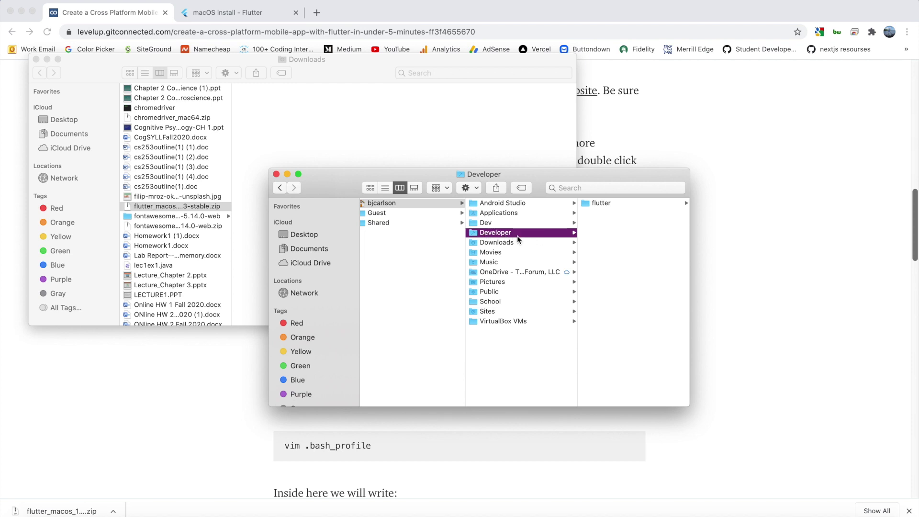
right_click(610, 231)
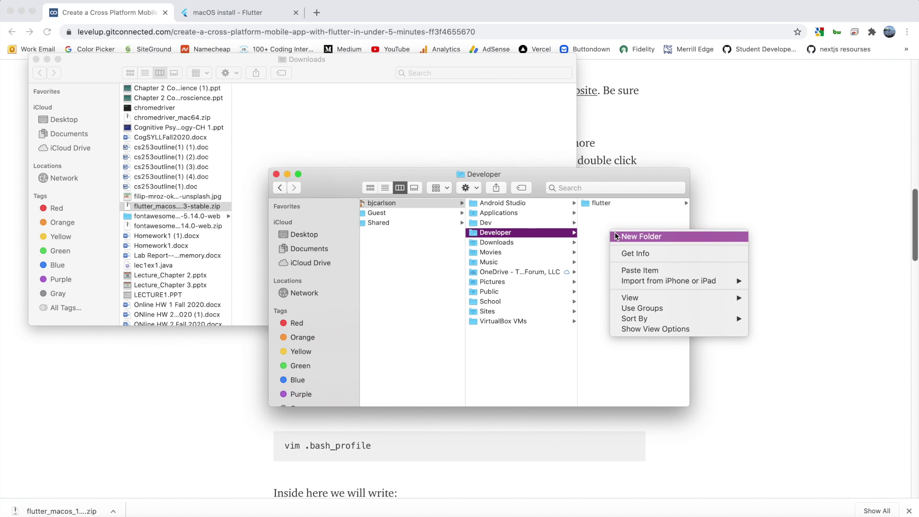
left_click(657, 271)
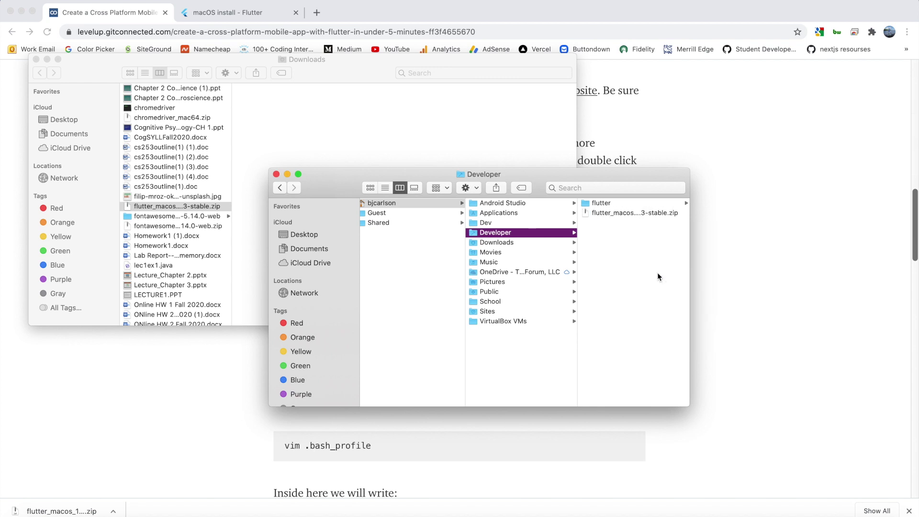
Unzip the Flutter archive inside the Developer folder and view the contents of the extracted folder
left_click(618, 213)
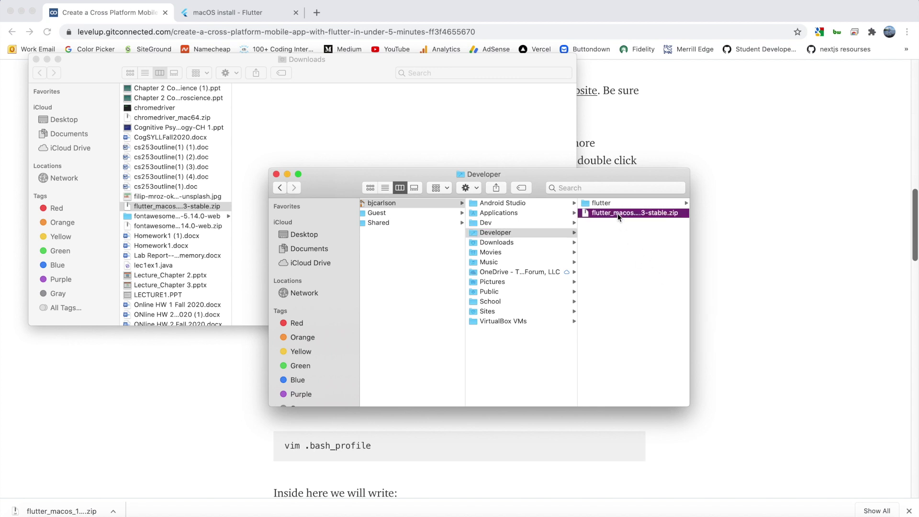
right_click(618, 213)
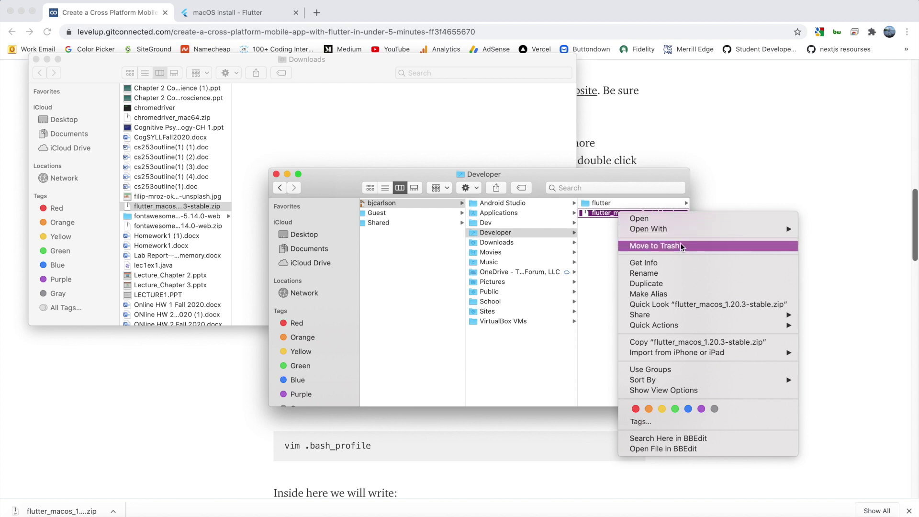
left_click(604, 243)
double_click(614, 212)
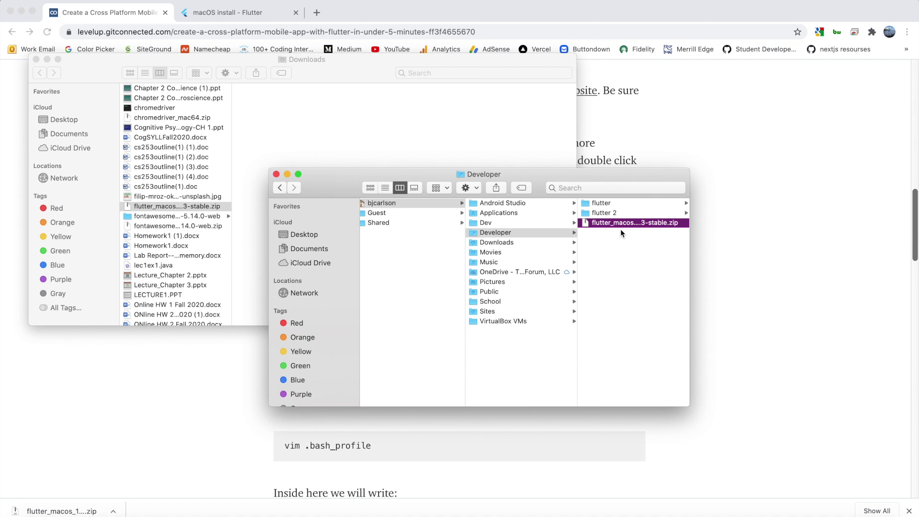
left_click(608, 215)
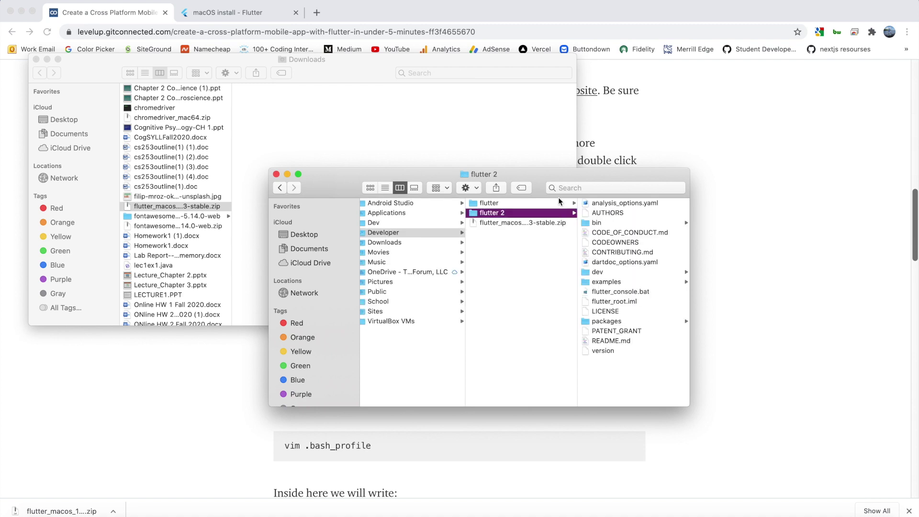
Move the copy of flutter_macos_1.20.3-stable.zip inside the Developer folder to the Trash
left_click(551, 205)
left_click(543, 215)
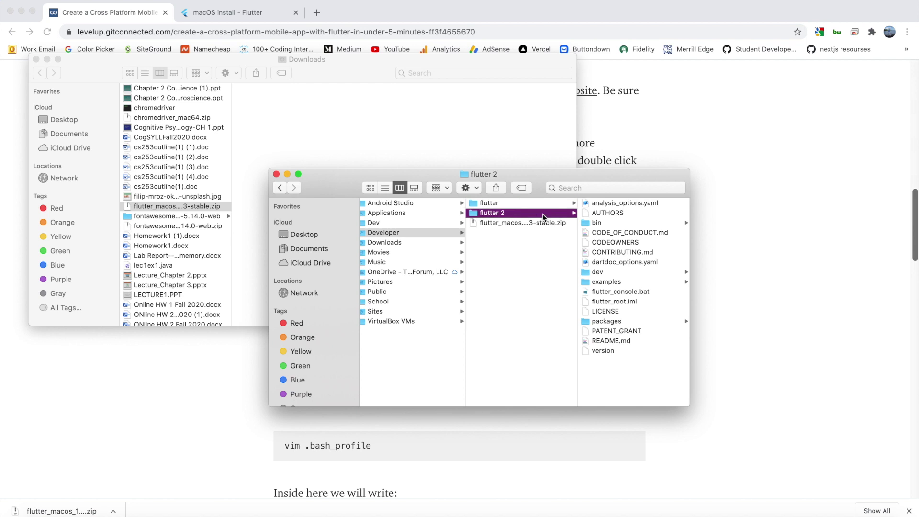
left_click(519, 223)
right_click(519, 223)
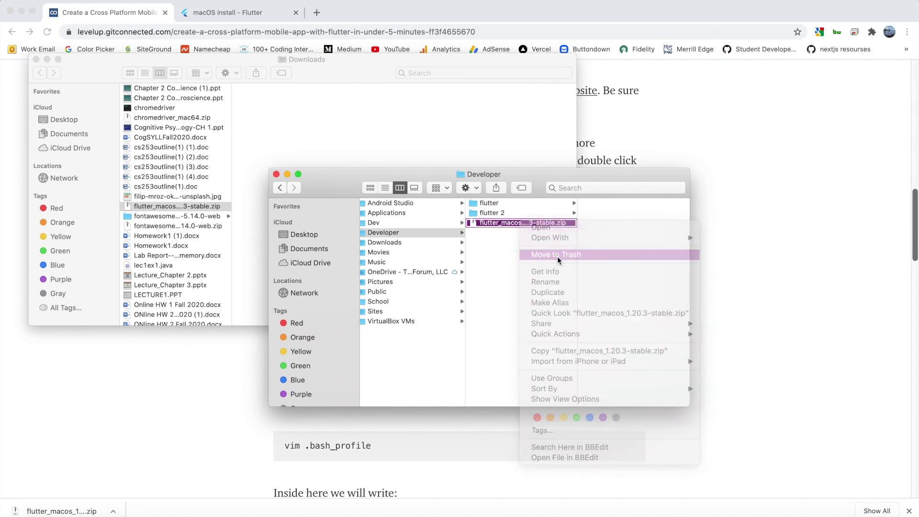
left_click(557, 256)
Permanently delete the duplicate flutter 2 folder by emptying the Trash, and view the contents of the flutter folder kept in Developer
left_click(508, 214)
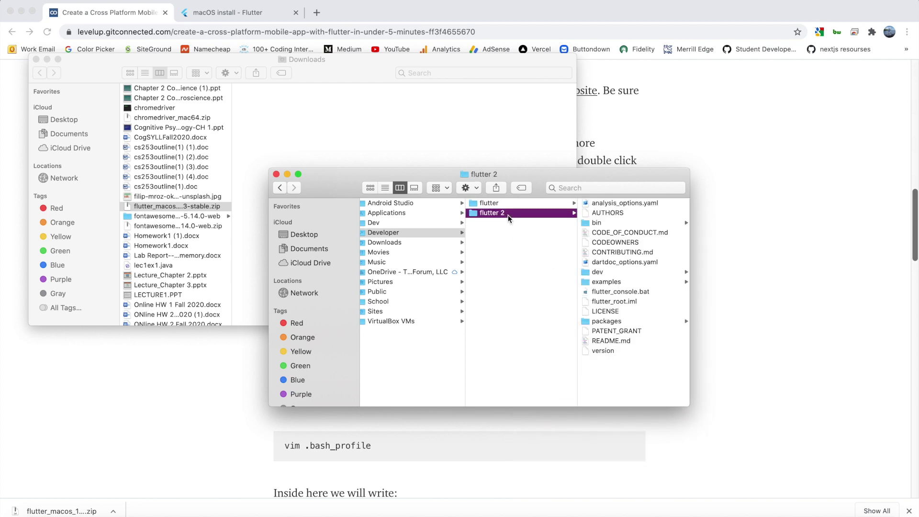
right_click(507, 215)
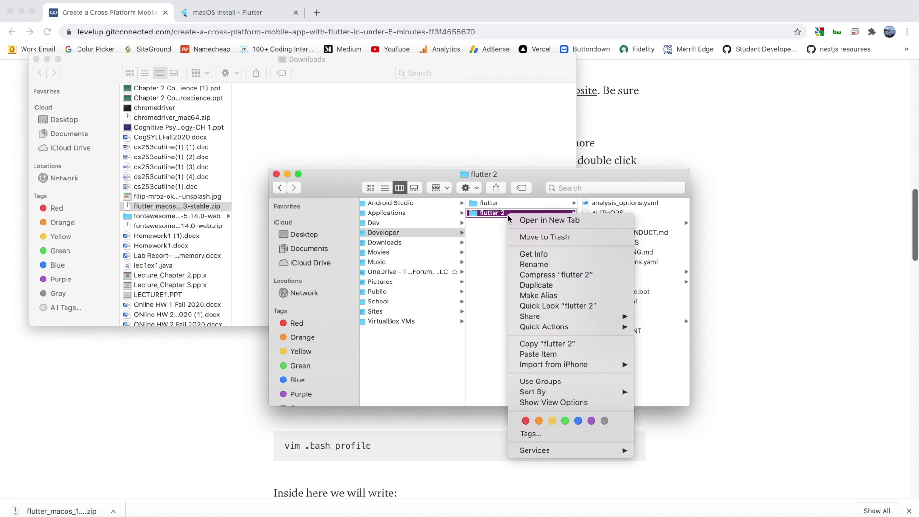
left_click(541, 240)
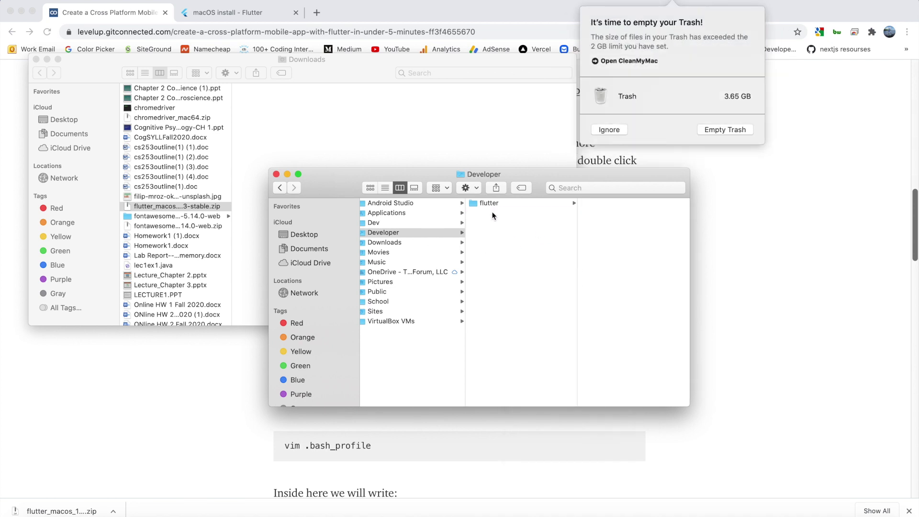
left_click(731, 128)
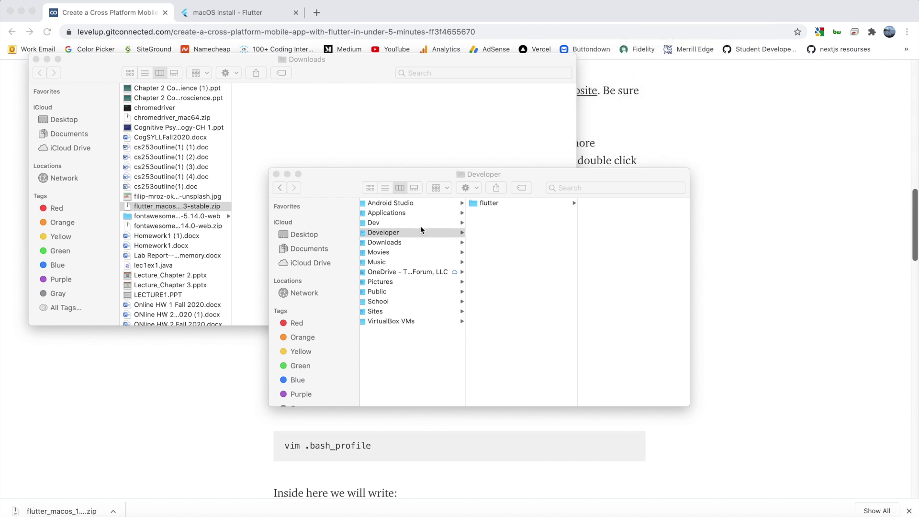
left_click(409, 234)
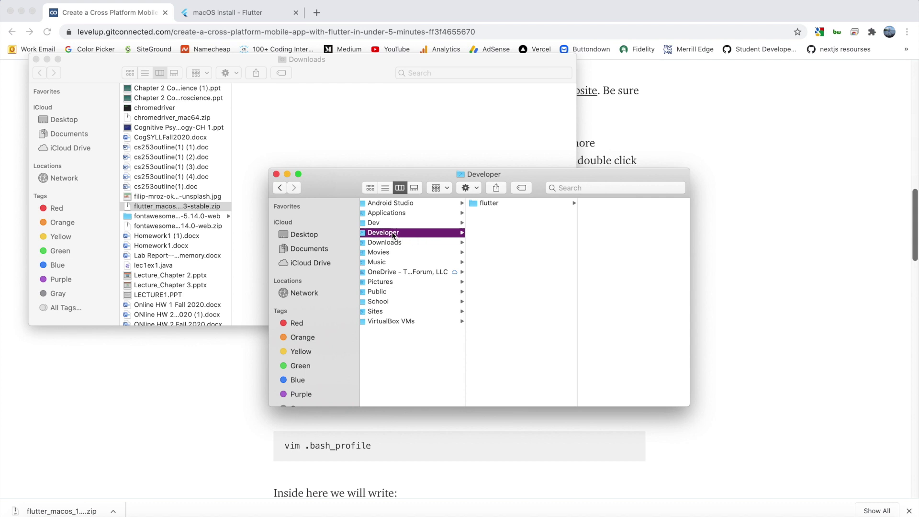
left_click(525, 203)
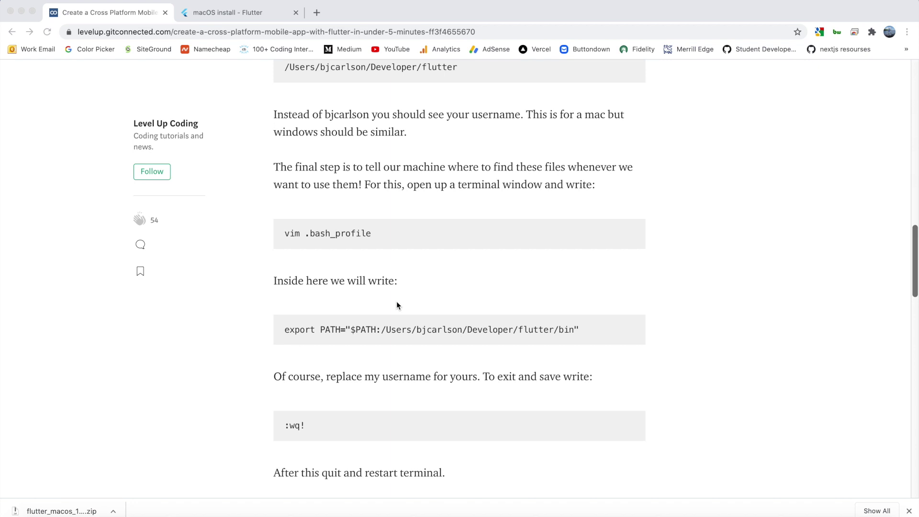
Copy the command vim .bash_profile from the article and run it in Terminal
scroll(392, 226, "down", 1)
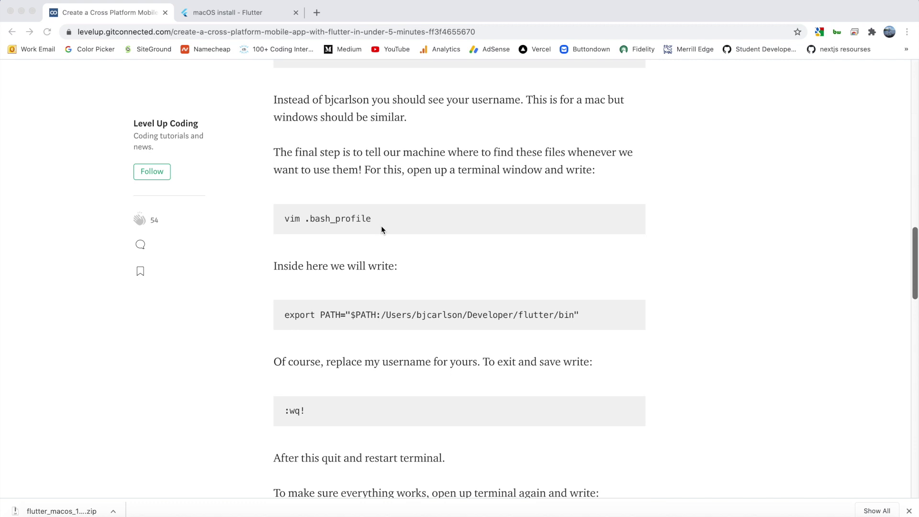
left_click_drag(284, 218, 378, 216)
left_click(379, 216)
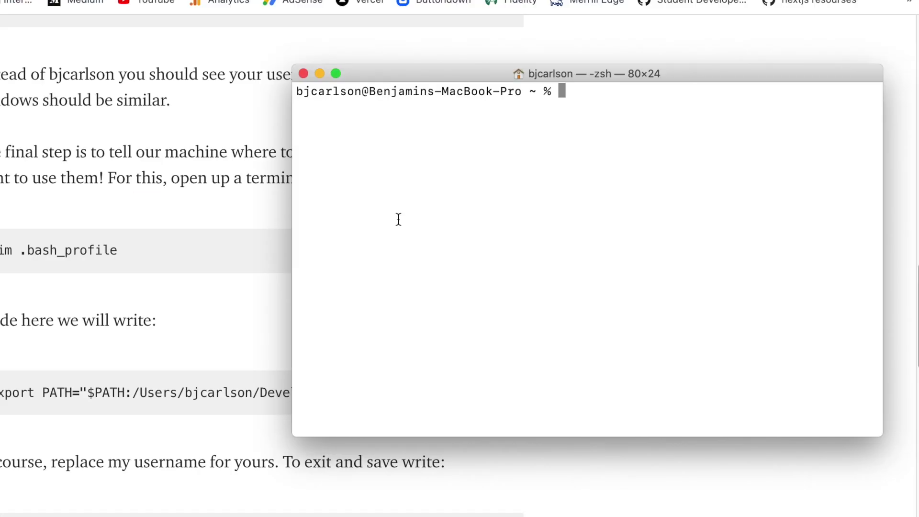
key("super+v")
key("Return")
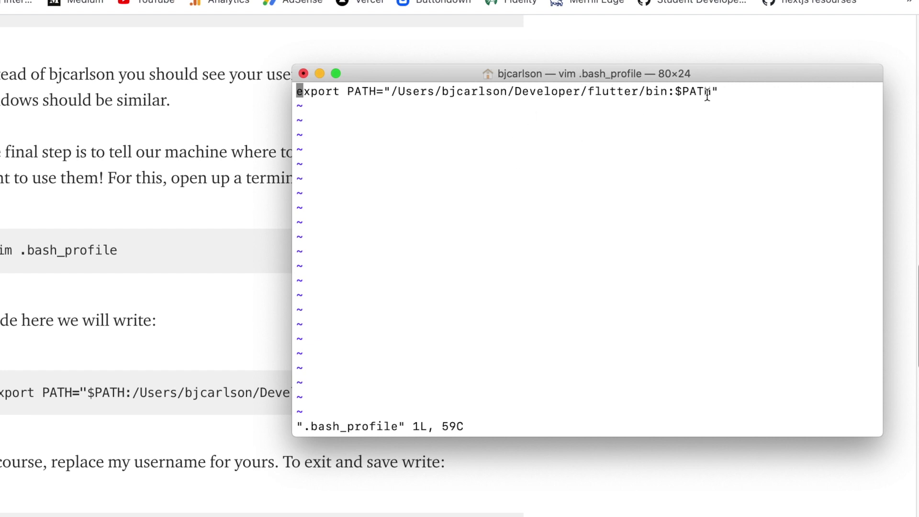
Compare the export PATH line in .bash_profile with the export line given in the article
left_click_drag(716, 91, 295, 93)
left_click(389, 145)
left_click(180, 206)
scroll(180, 205, "down", 3)
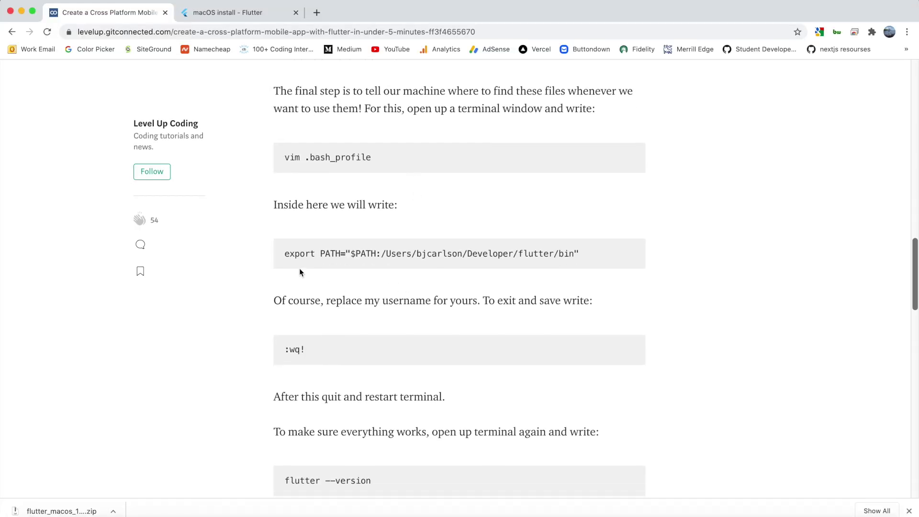
left_click_drag(283, 254, 604, 252)
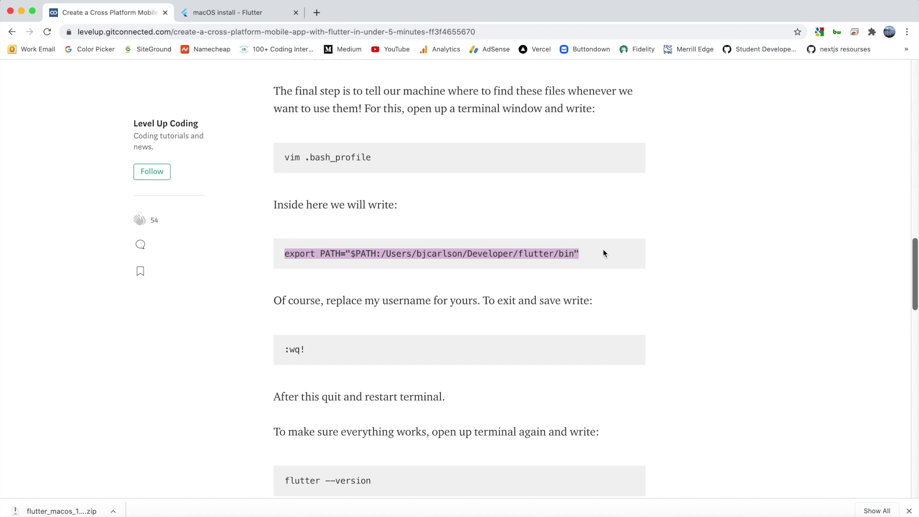
left_click(603, 254)
key("super+Tab")
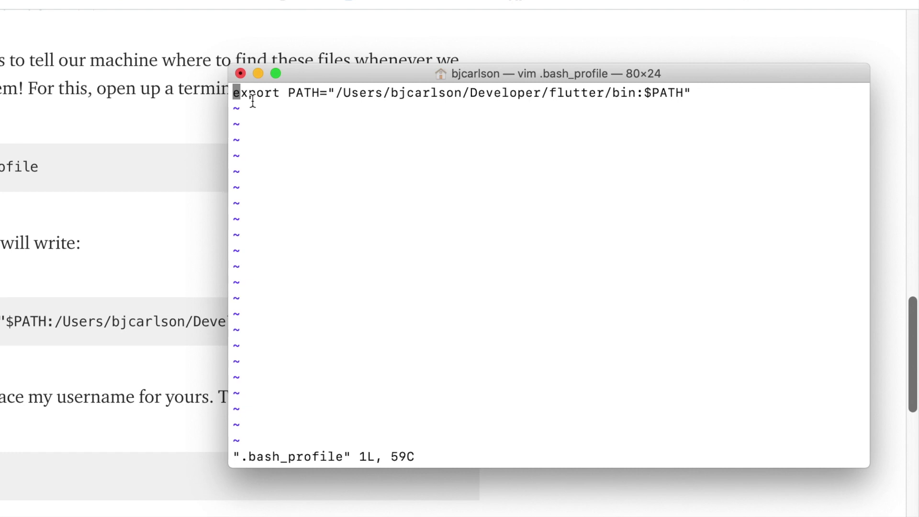
Examine the parts of the path in the .bash_profile export line, including the username and the Developer folder
double_click(298, 91)
left_click_drag(336, 92, 683, 95)
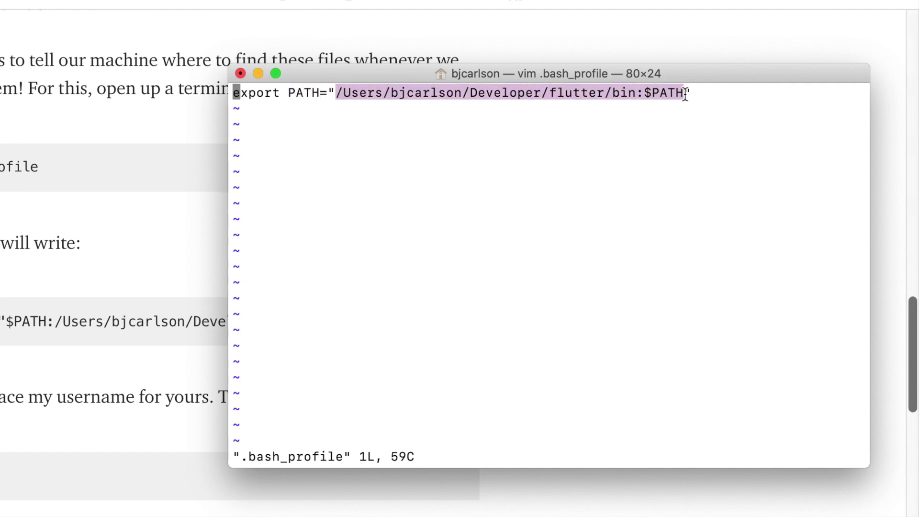
left_click(706, 91)
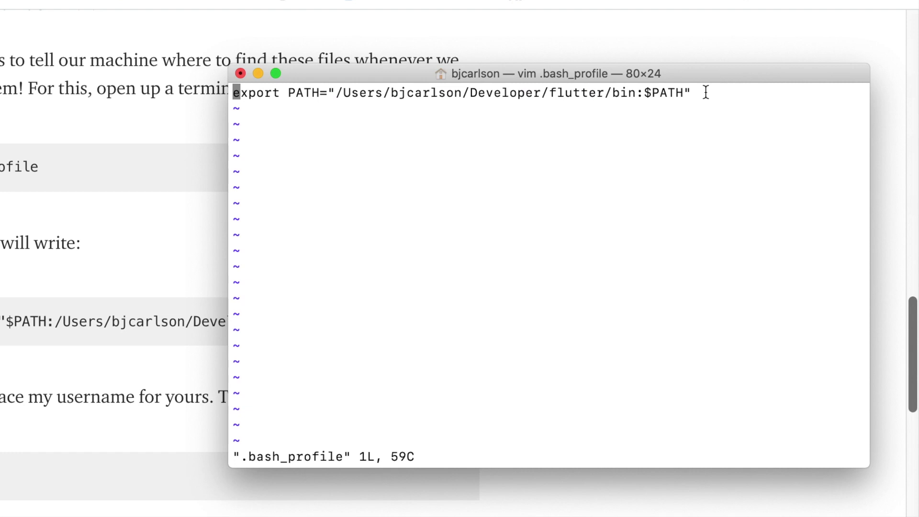
double_click(415, 93)
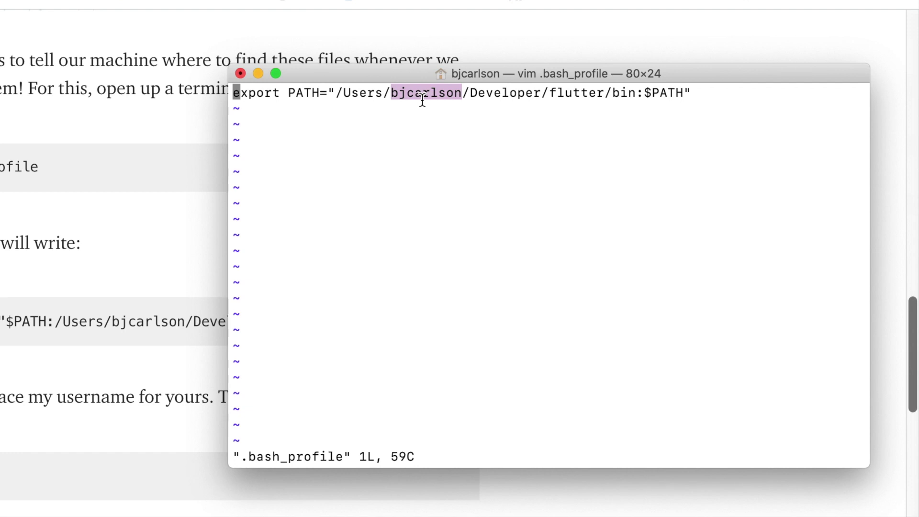
left_click(422, 100)
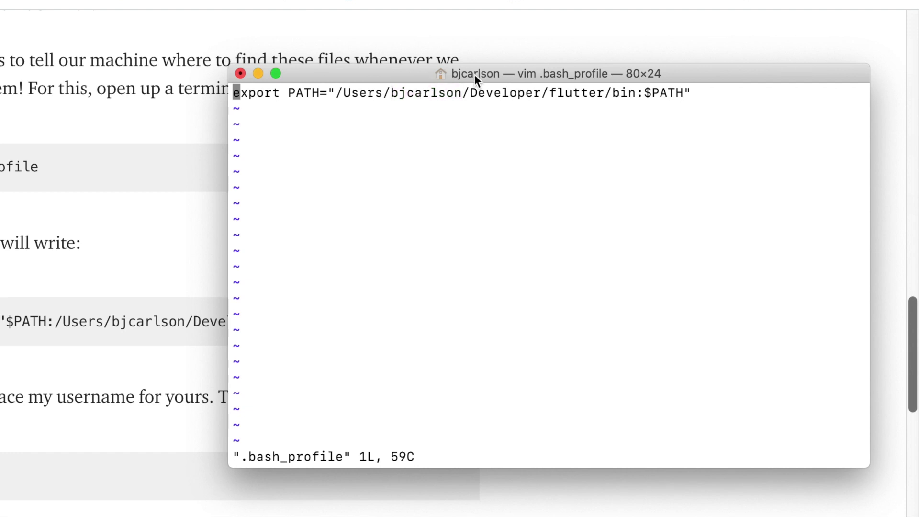
double_click(504, 96)
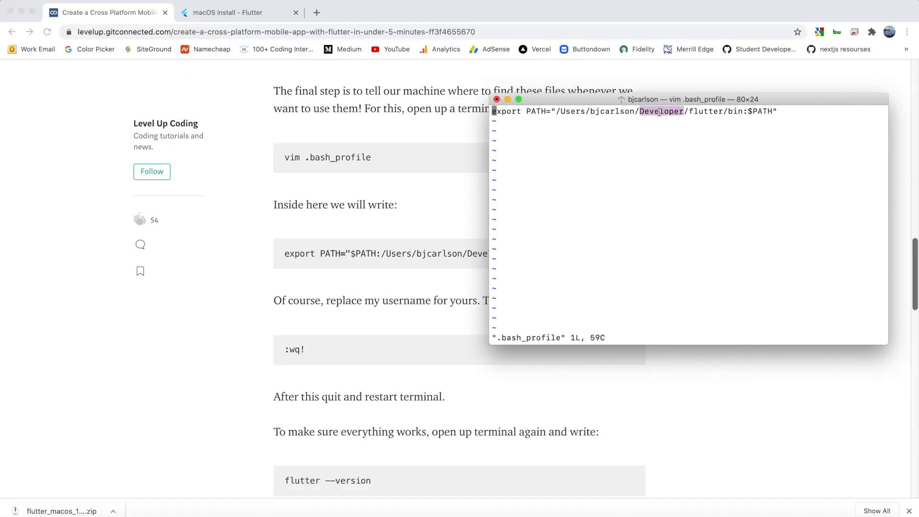
Check the path in .bash_profile against the flutter folder inside Developer in Finder
key("super+Tab")
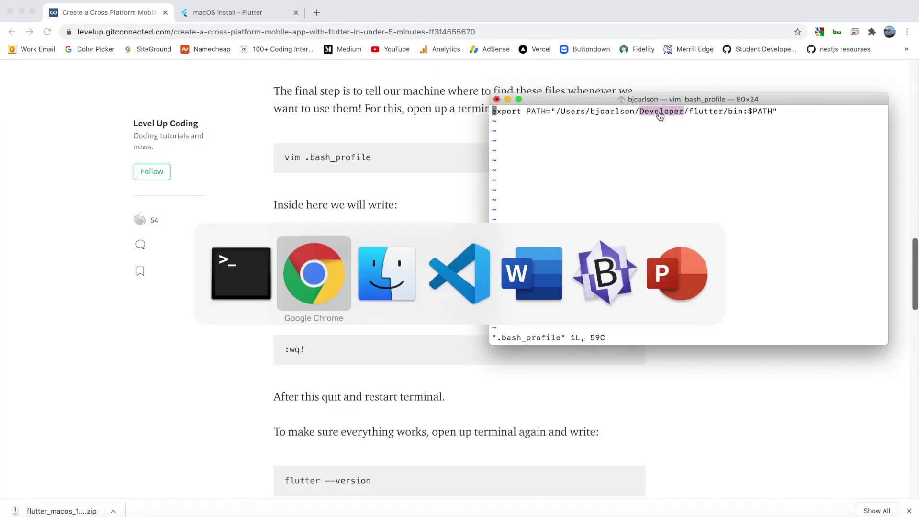
key("super+Tab")
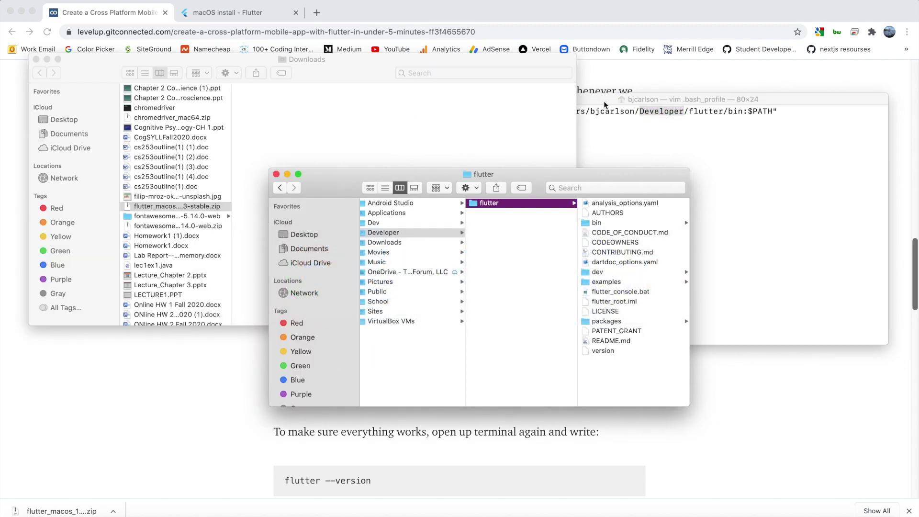
left_click(396, 233)
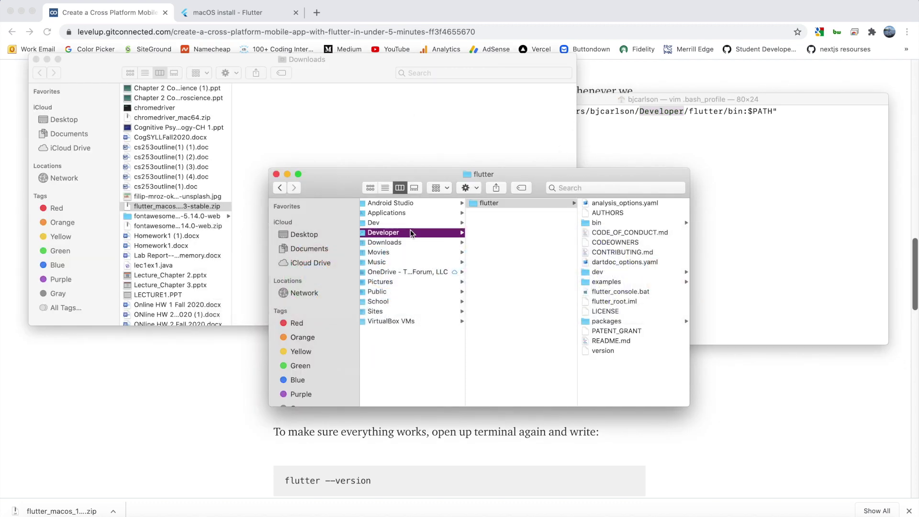
left_click(498, 202)
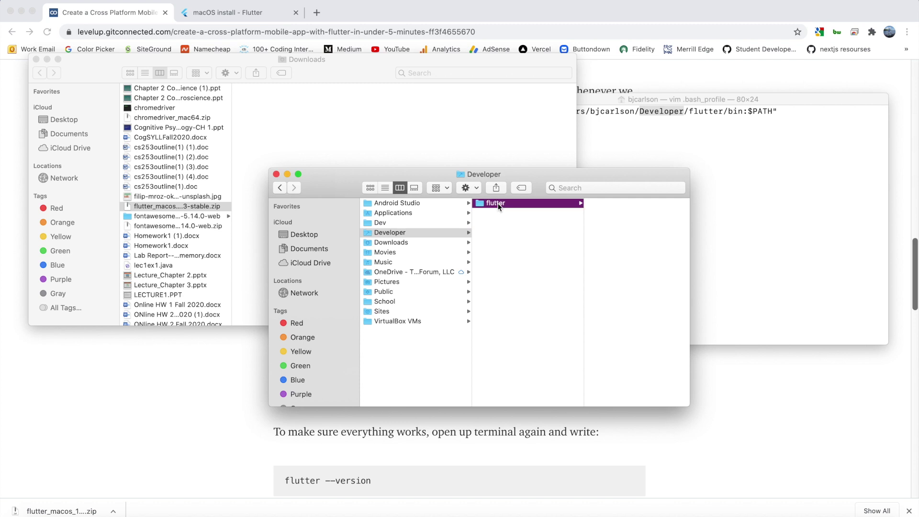
left_click(635, 122)
left_click(690, 113)
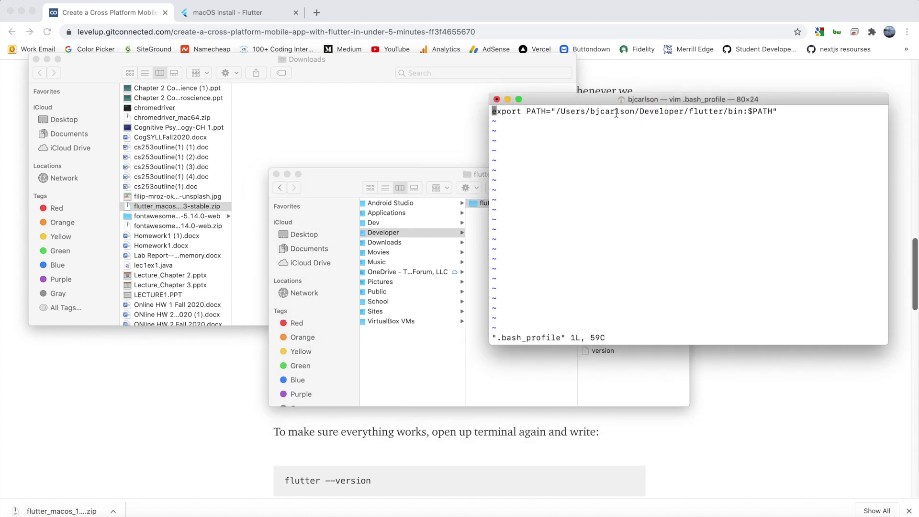
Read the article's instruction for saving and exiting vim with :wq!
left_click(216, 344)
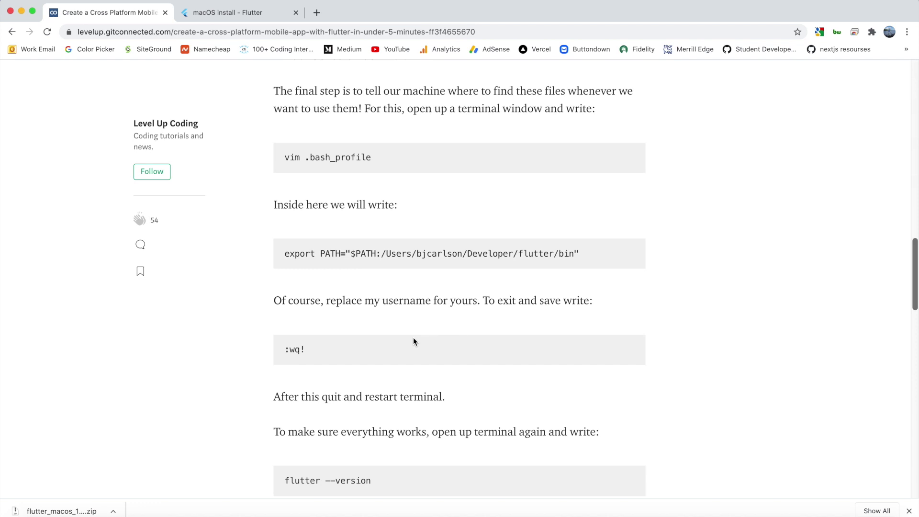
scroll(414, 342, "down", 3)
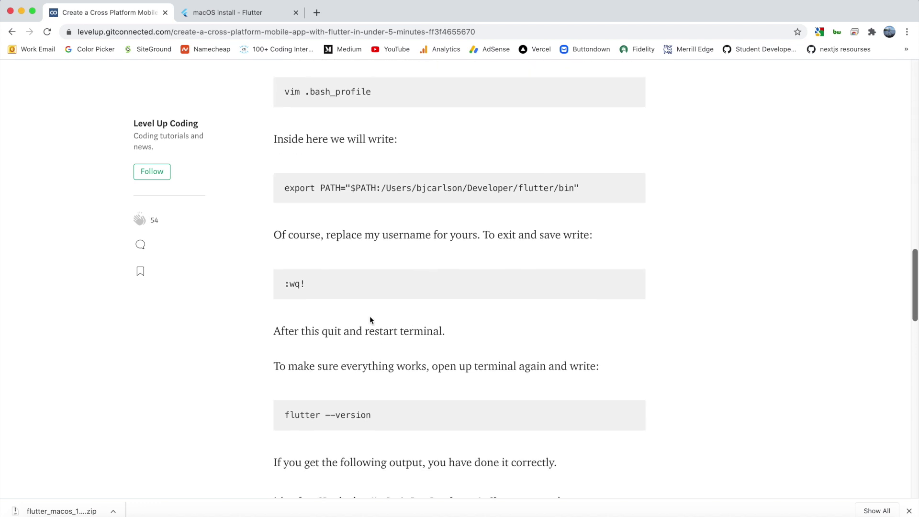
mouse_move(312, 284)
left_mouse_down()
mouse_move(284, 286)
mouse_move(295, 286)
left_mouse_up()
left_click(293, 285)
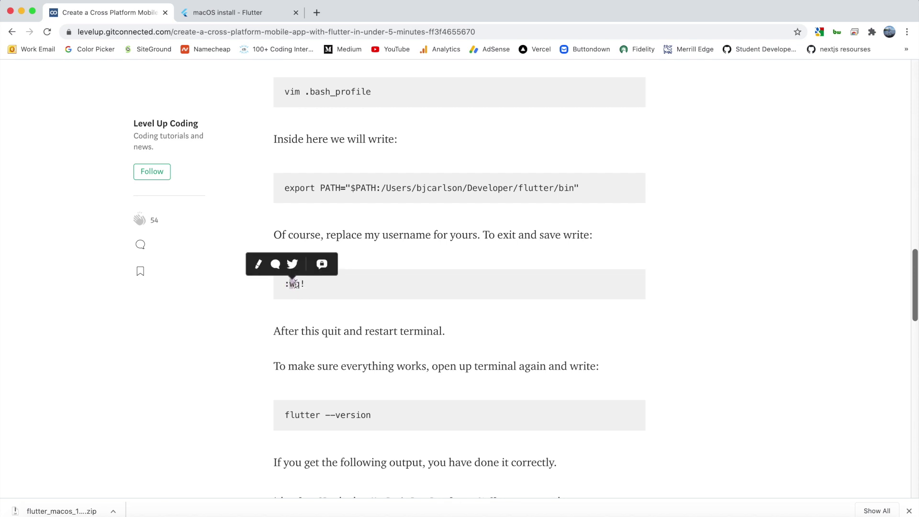
left_click(309, 284)
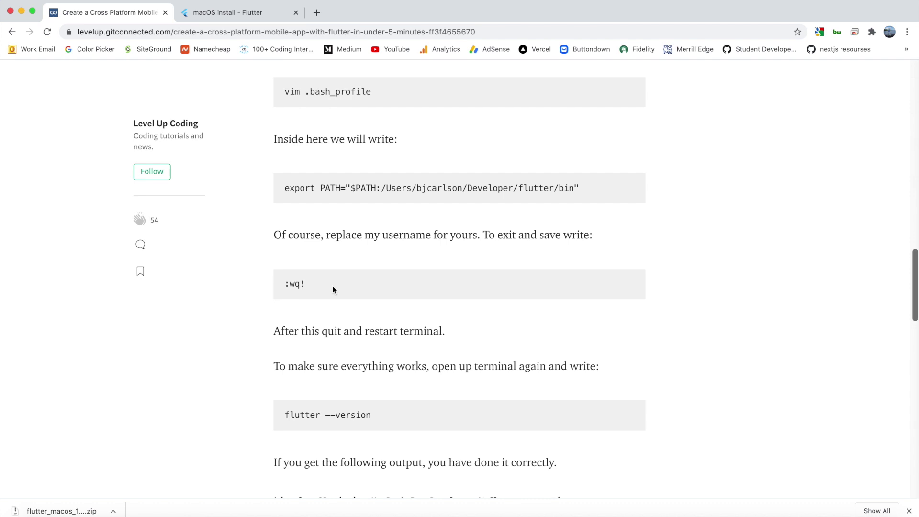
Minimize the vim window and open a new Terminal window with larger text beside the article's version check instructions
key("super+Tab")
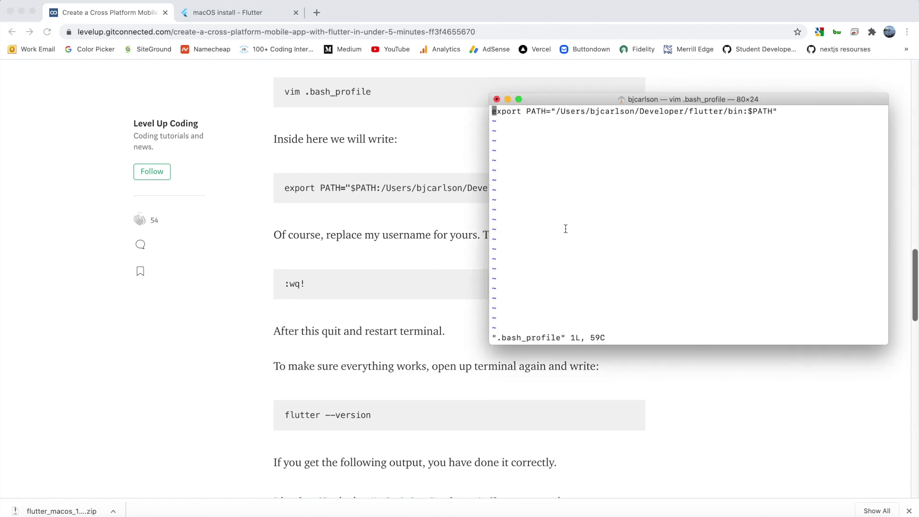
left_click(507, 99)
scroll(403, 231, "down", 4)
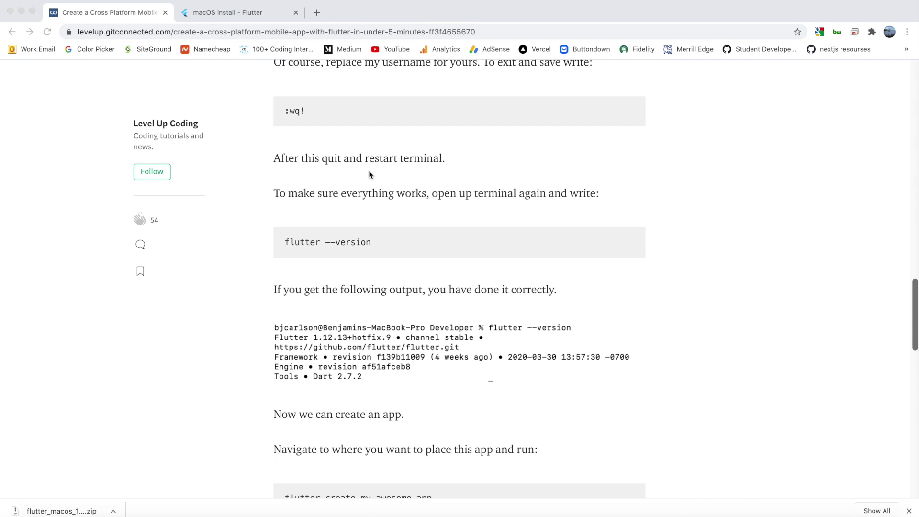
key("super+Tab")
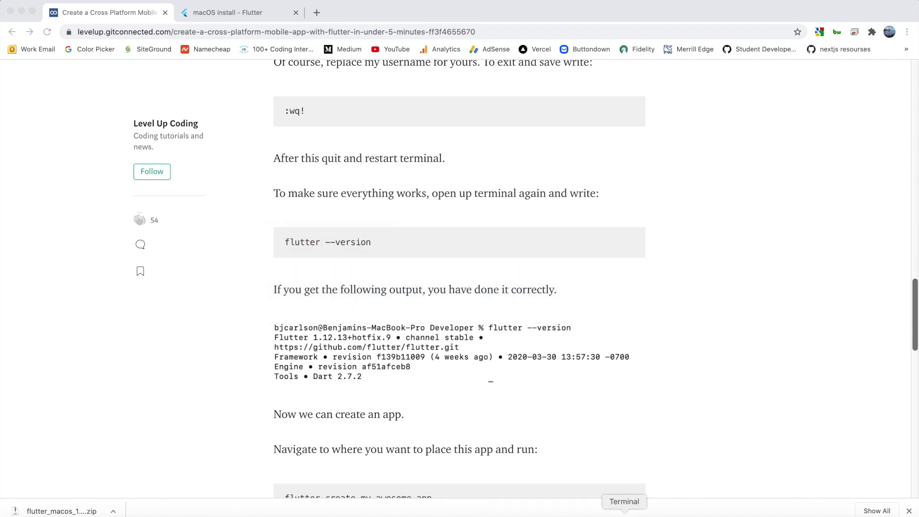
right_click(628, 514)
left_click(661, 410)
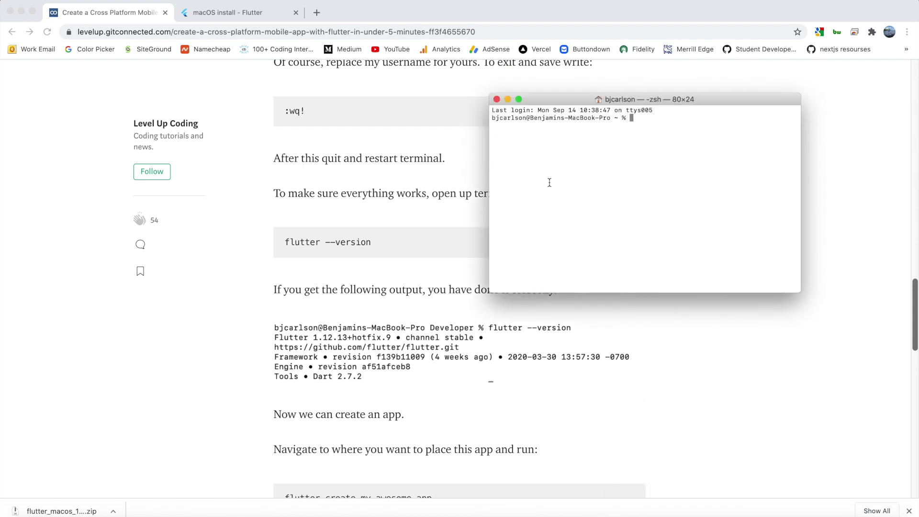
key("super+plus")
left_click_drag(578, 102, 541, 97)
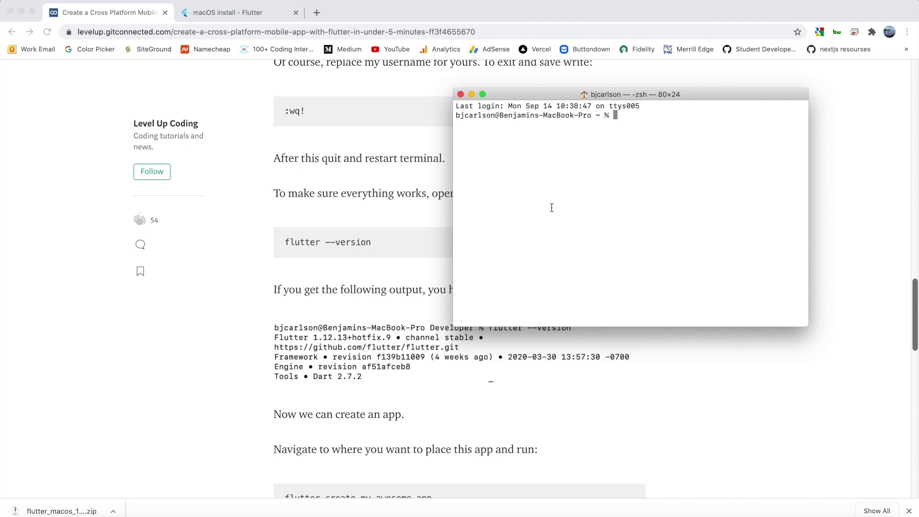
Run flutter --version in the new Terminal window to verify the installation
type("flut")
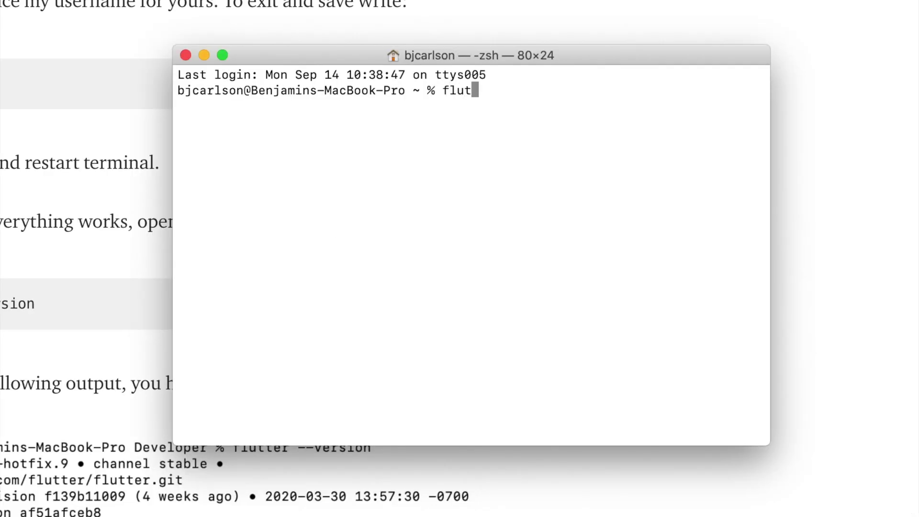
type("ter --version")
key("Return")
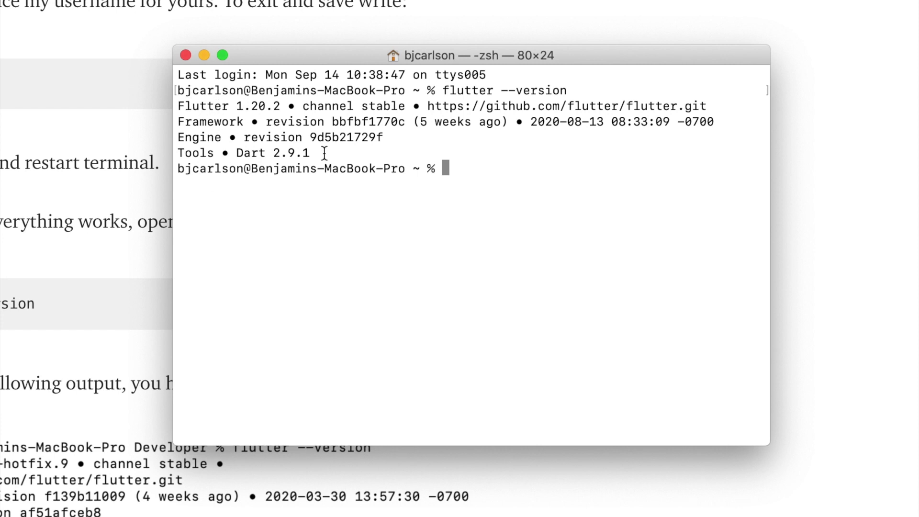
Run which flutter and examine the path of the Flutter executable
type("which f")
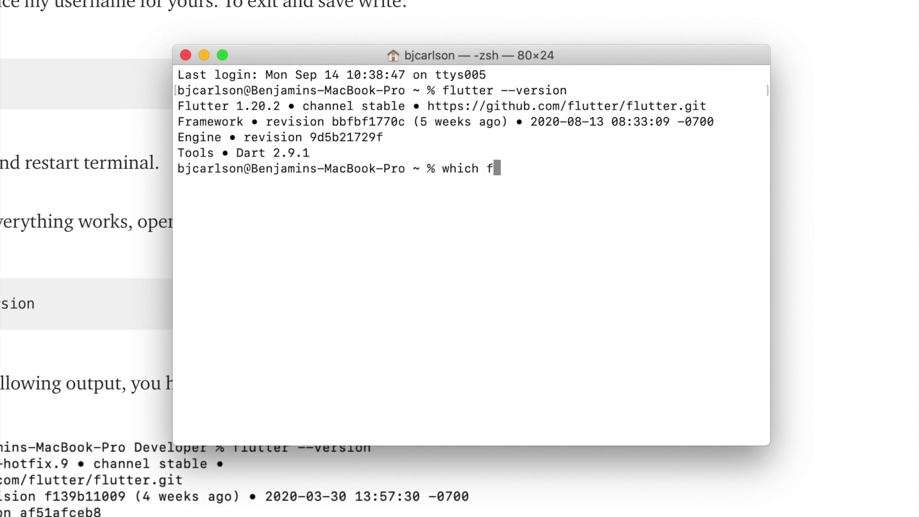
type("lutter")
key("Return")
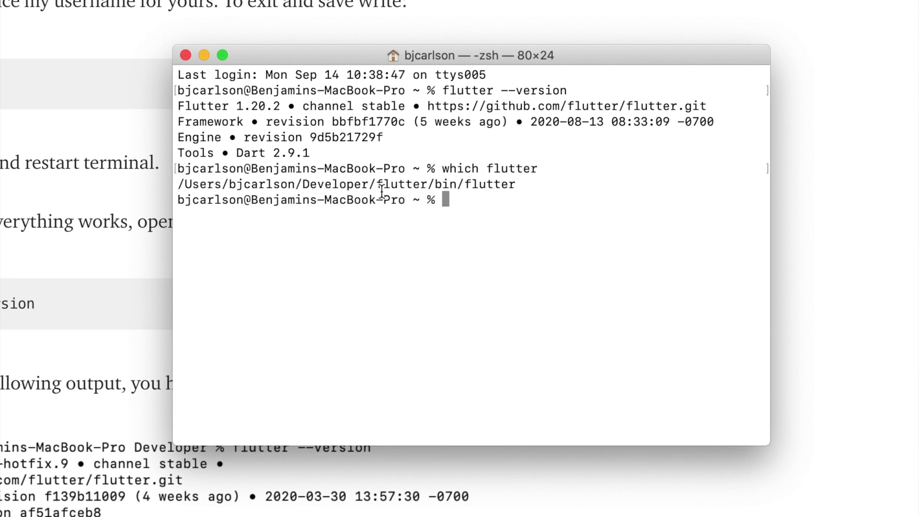
left_click_drag(517, 185, 170, 185)
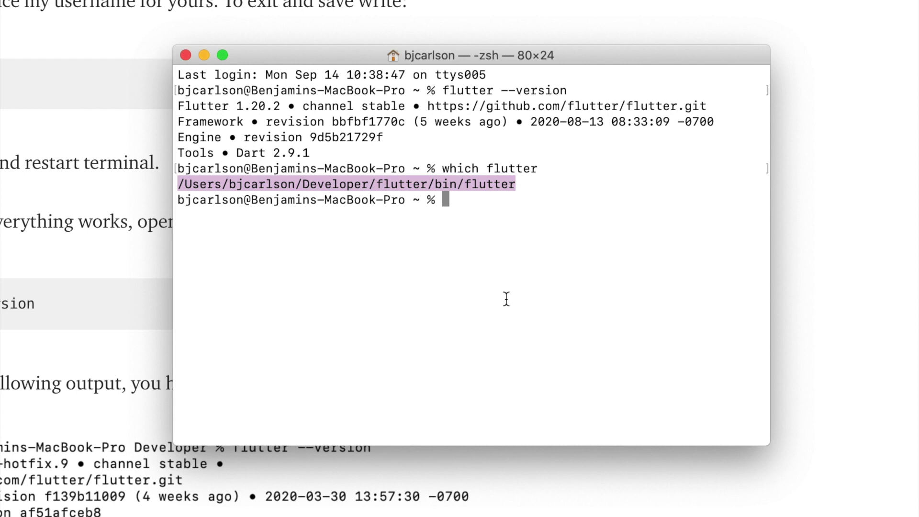
left_click(506, 299)
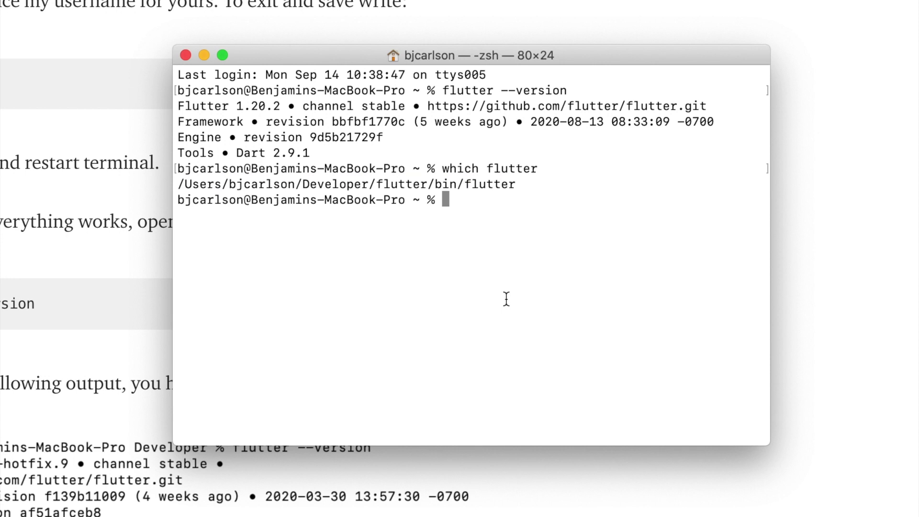
left_click_drag(527, 184, 277, 177)
left_click(415, 247)
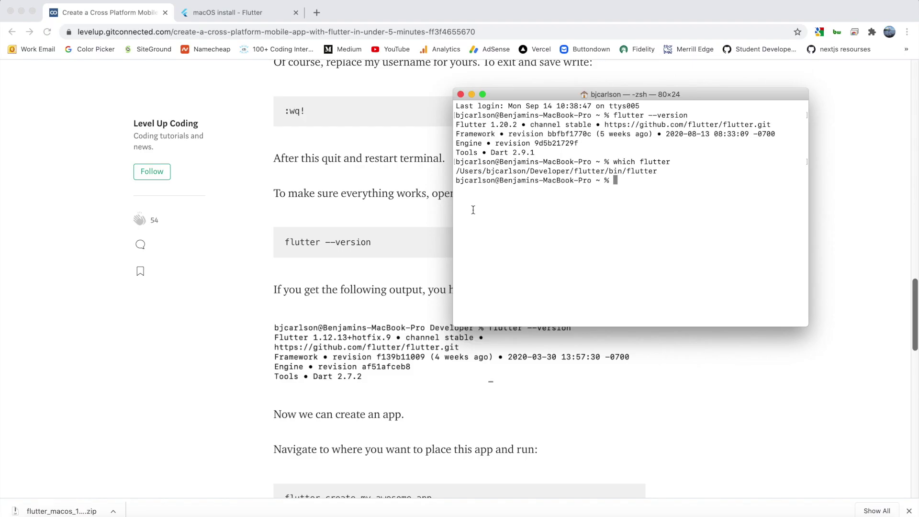